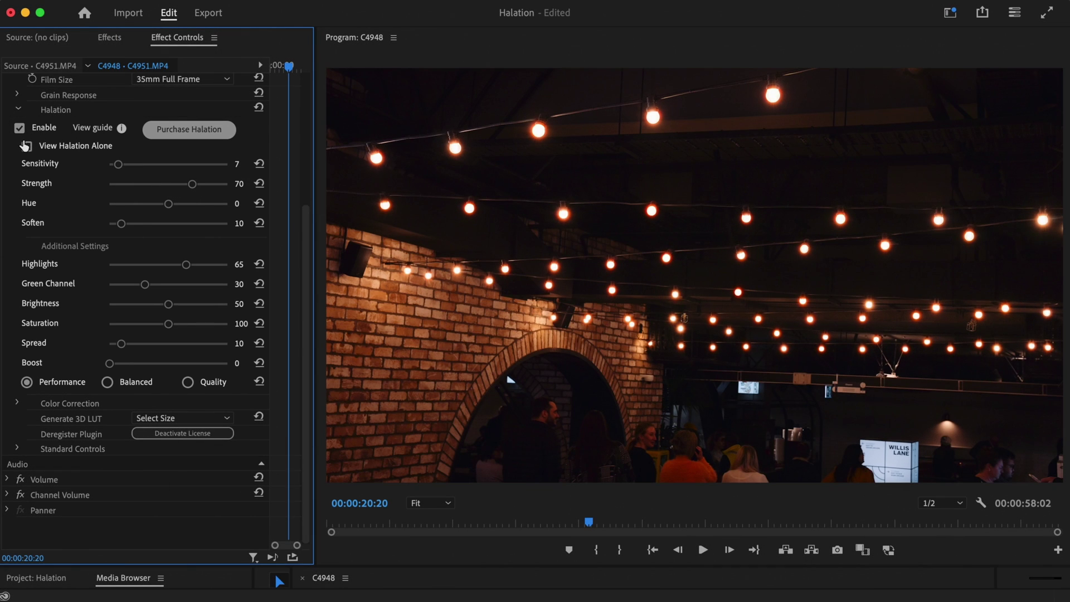
With halation shown alone, set Sensitivity 27, Green Channel 55 and Saturation 120, then play the clip
{"action": "left_click", "coordinate": [25, 146]}
{"action": "left_click_drag", "start_coordinate": [118, 165], "coordinate": [143, 171]}
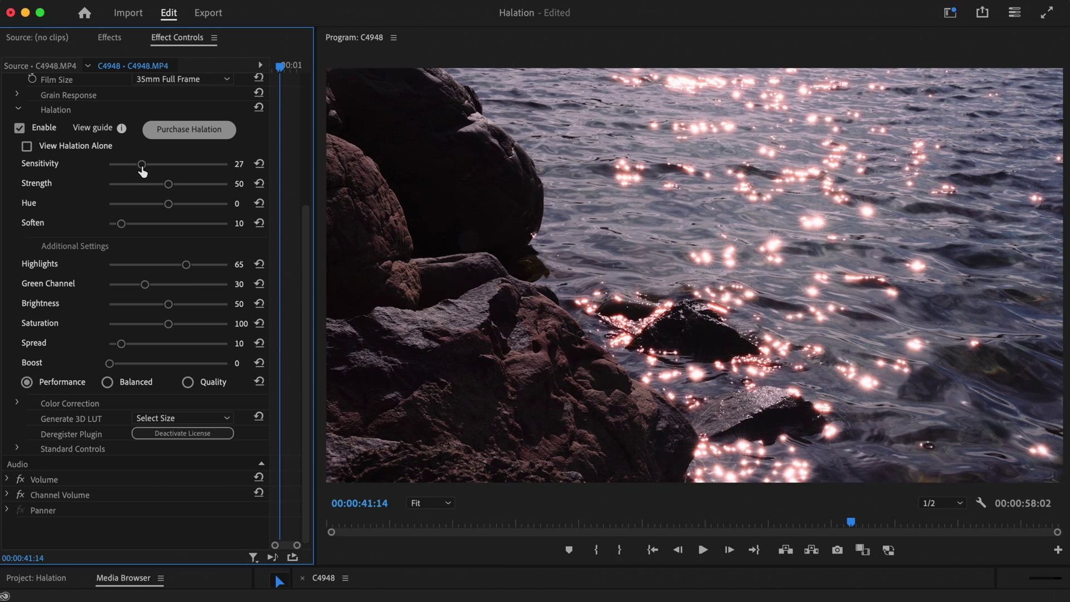
{"action": "left_click_drag", "start_coordinate": [145, 286], "coordinate": [178, 291]}
{"action": "left_click_drag", "start_coordinate": [169, 332], "coordinate": [182, 334]}
{"action": "key", "text": "space"}
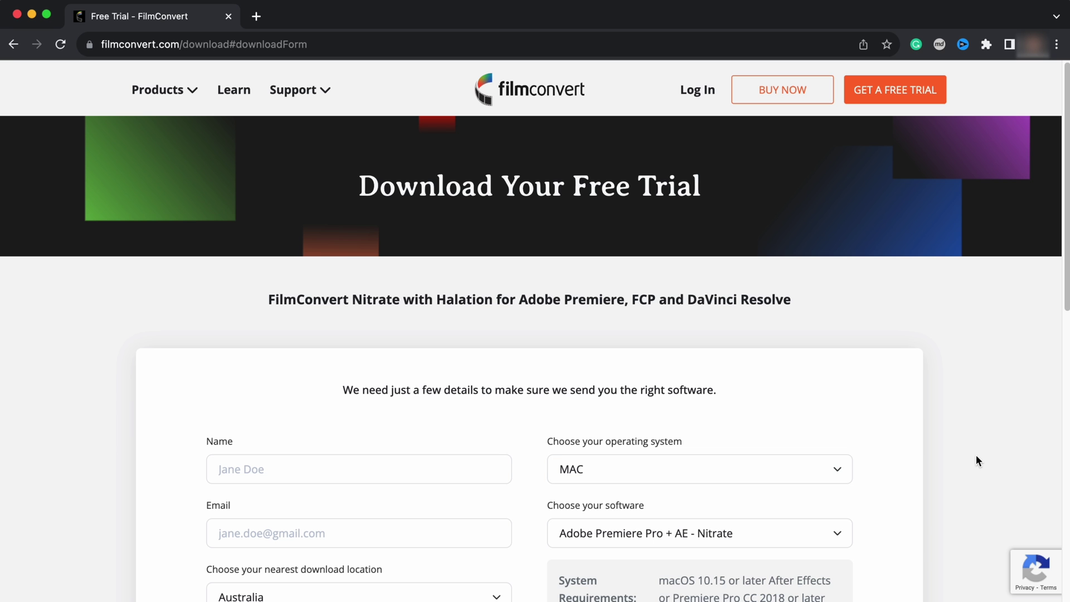
{"action": "scroll", "coordinate": [977, 460], "scroll_direction": "down", "scroll_amount": 4}
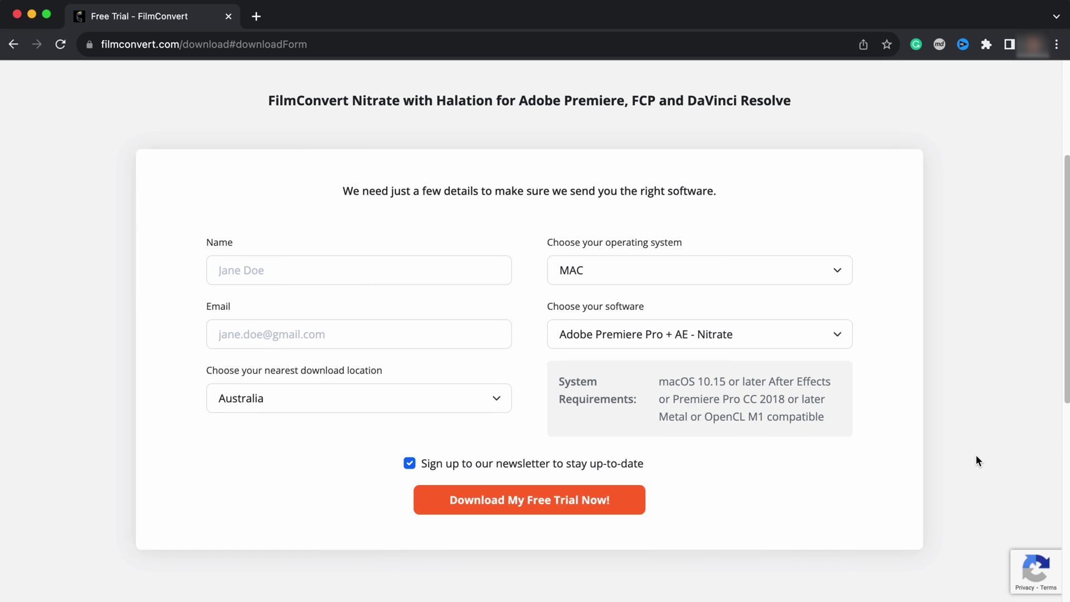
{"action": "left_click", "coordinate": [836, 334]}
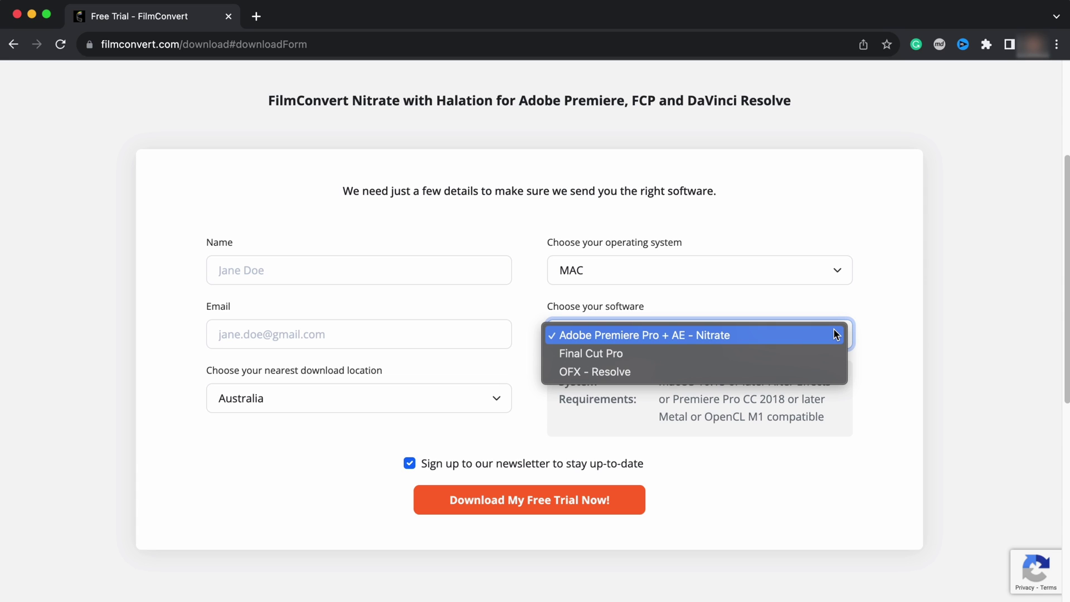
{"action": "left_click", "coordinate": [676, 336]}
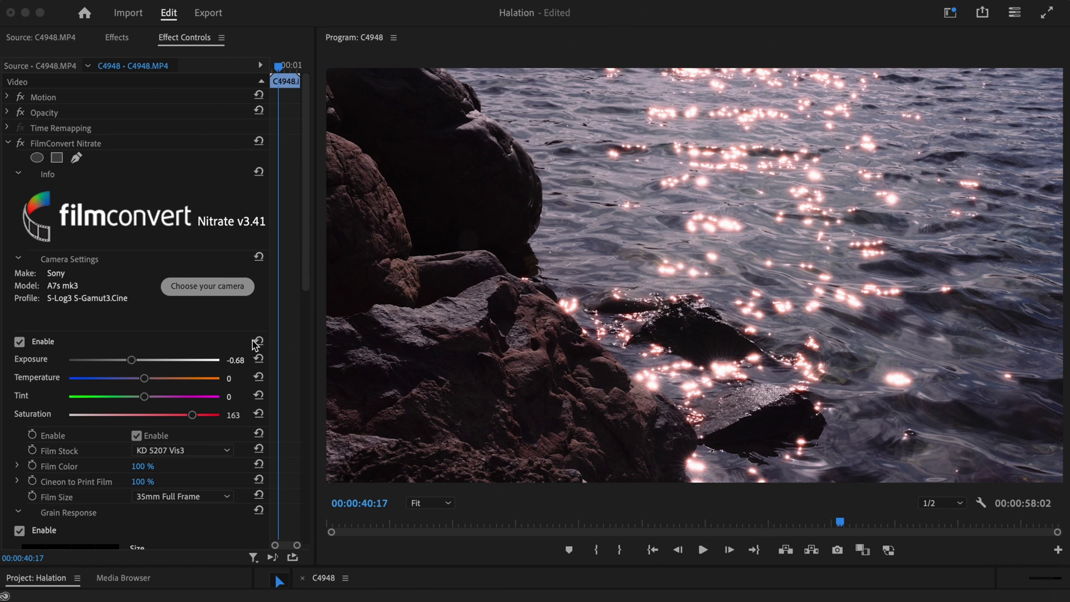
In the Halation section, set Sensitivity 34, Strength 35, Saturation 125 and Green Channel 21
{"action": "scroll", "coordinate": [253, 345], "scroll_direction": "down", "scroll_amount": 5}
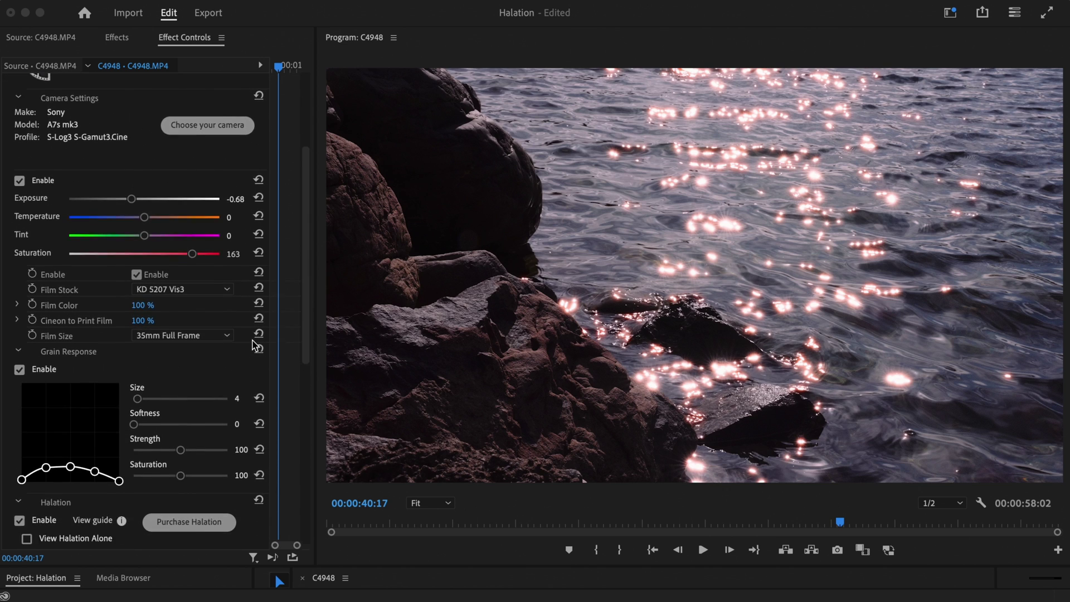
{"action": "scroll", "coordinate": [253, 345], "scroll_direction": "down", "scroll_amount": 5}
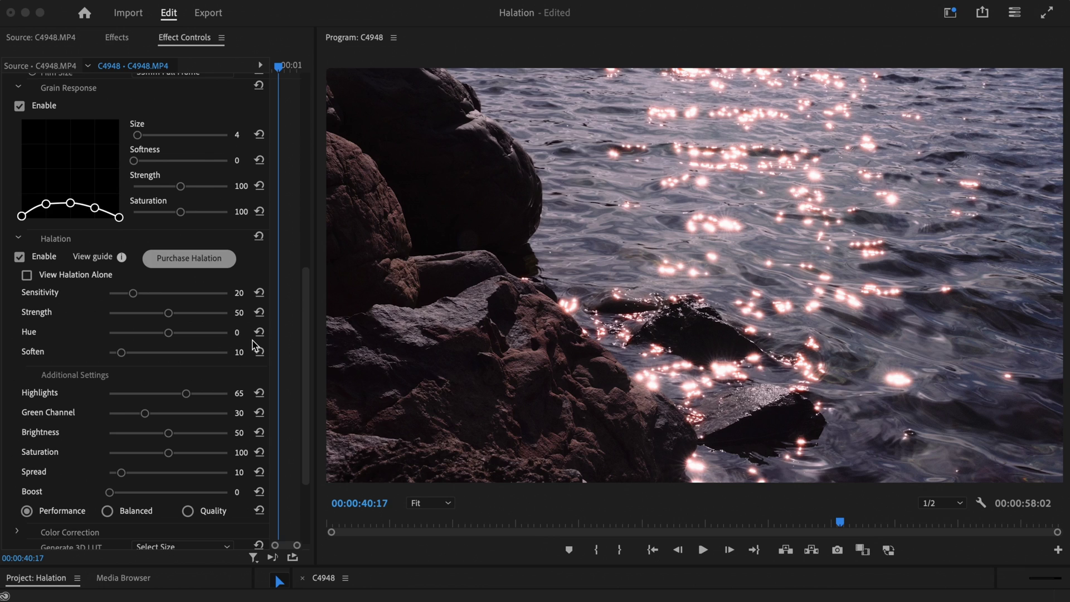
{"action": "scroll", "coordinate": [254, 345], "scroll_direction": "down", "scroll_amount": 2}
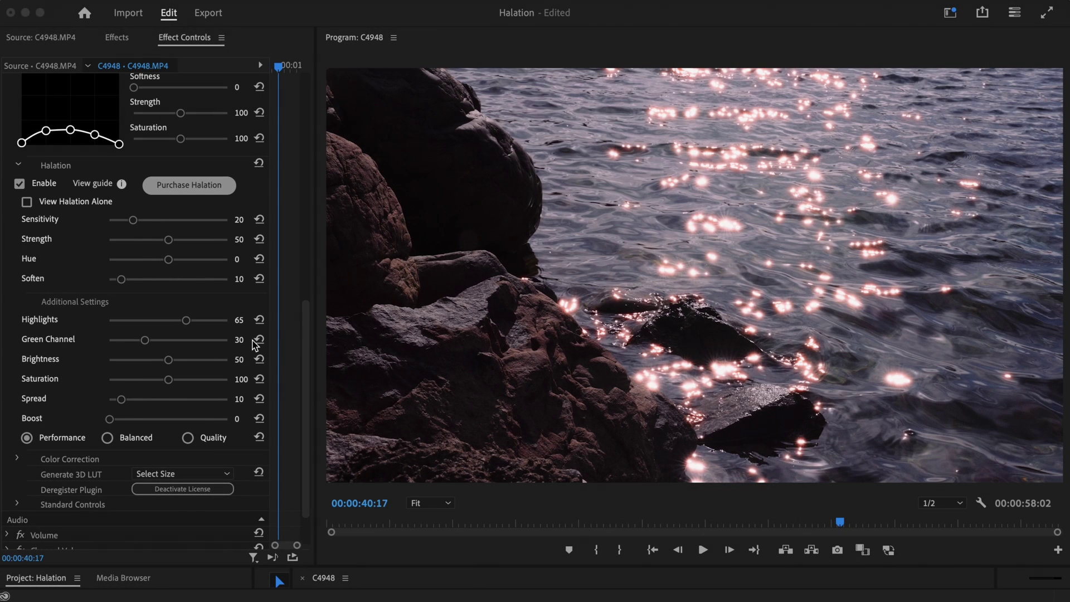
{"action": "left_click", "coordinate": [87, 225]}
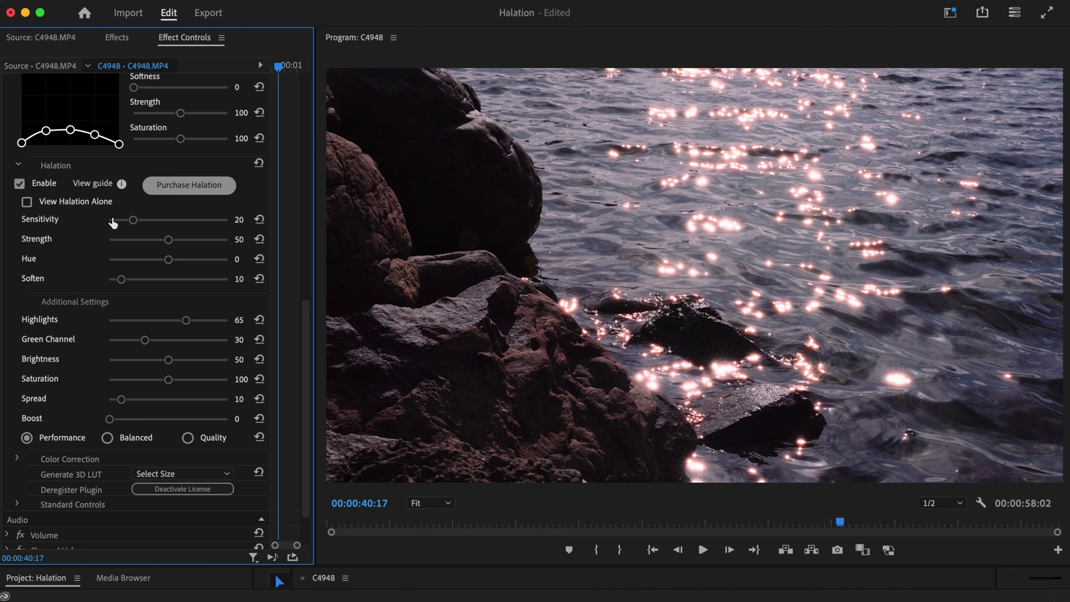
{"action": "left_click_drag", "start_coordinate": [133, 225], "coordinate": [152, 242]}
{"action": "left_click_drag", "start_coordinate": [170, 384], "coordinate": [184, 387]}
{"action": "left_click_drag", "start_coordinate": [145, 342], "coordinate": [135, 344]}
Undo the halation tweaks to defaults, then toggle Enable off and on twice, leaving halation on
{"action": "key", "text": "super+z"}
{"action": "key", "text": "super+z"}
{"action": "key", "text": "super+z"}
{"action": "key", "text": "super+z"}
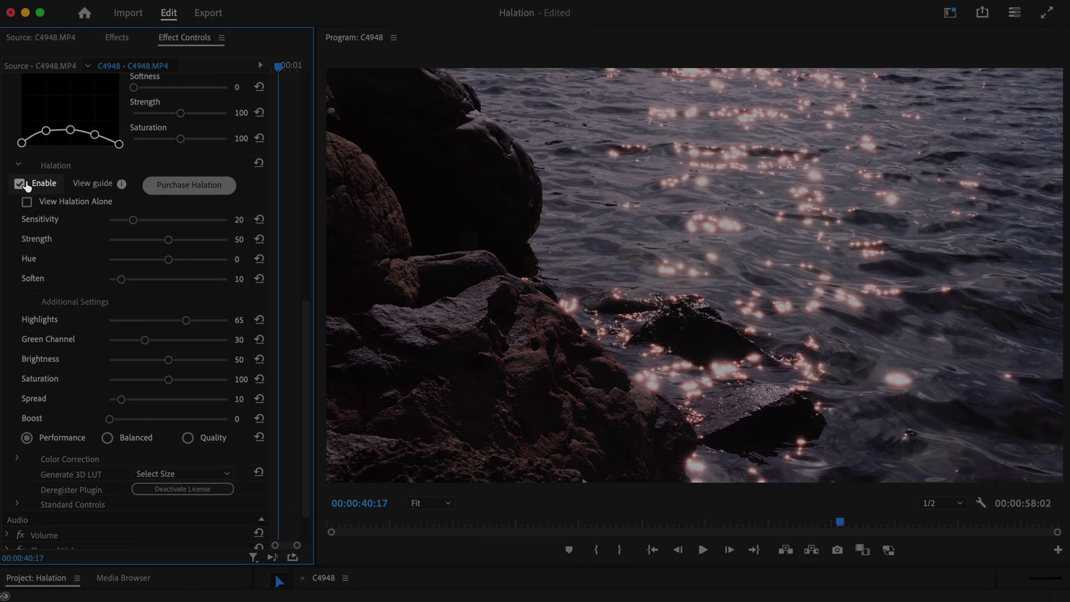
{"action": "left_click", "coordinate": [20, 184]}
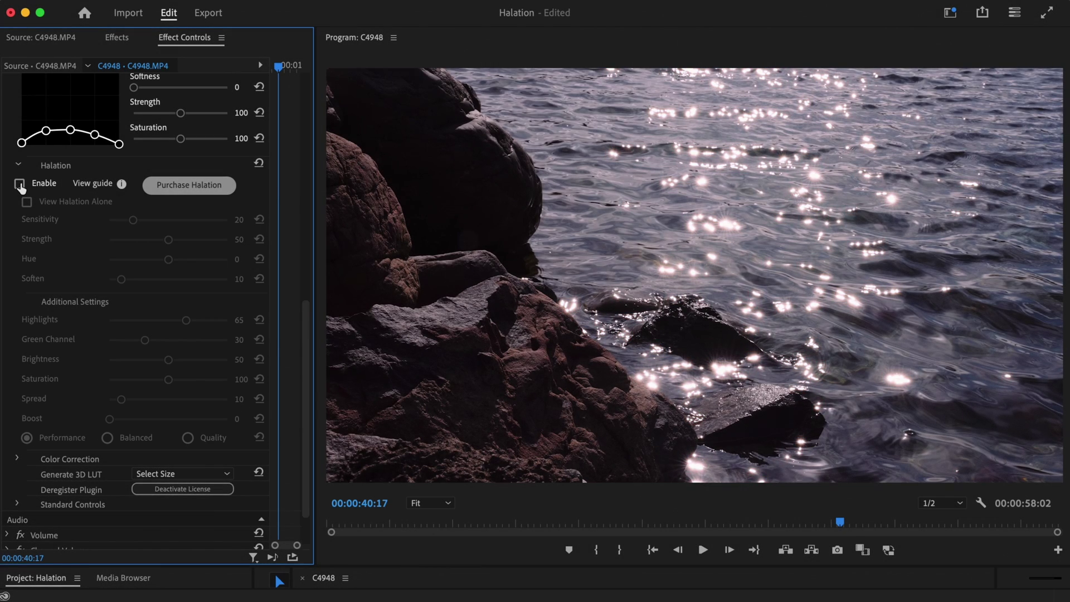
{"action": "left_click", "coordinate": [19, 184]}
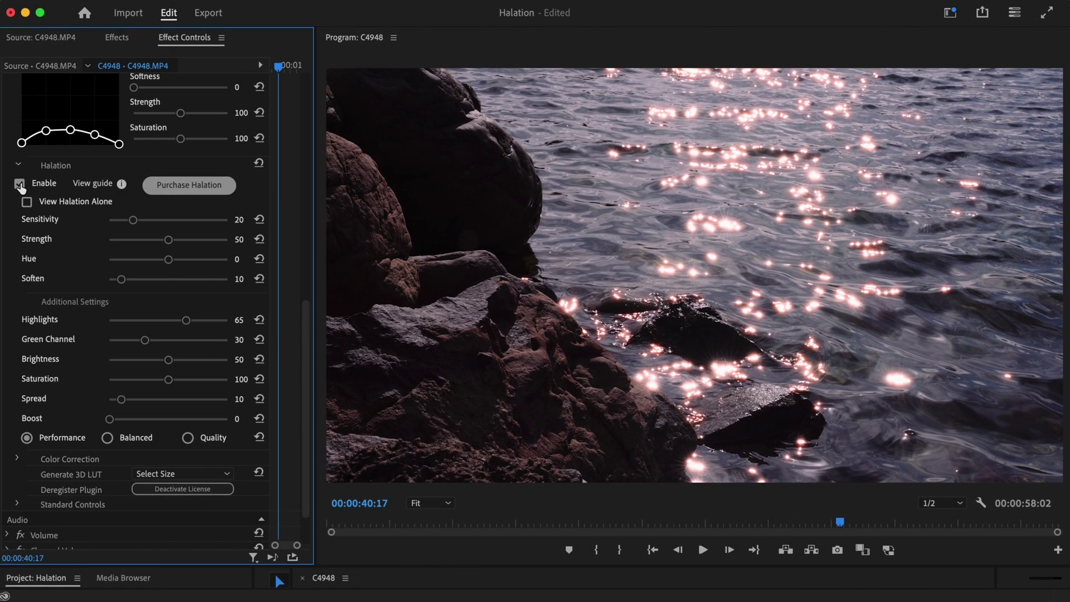
{"action": "left_click", "coordinate": [19, 184]}
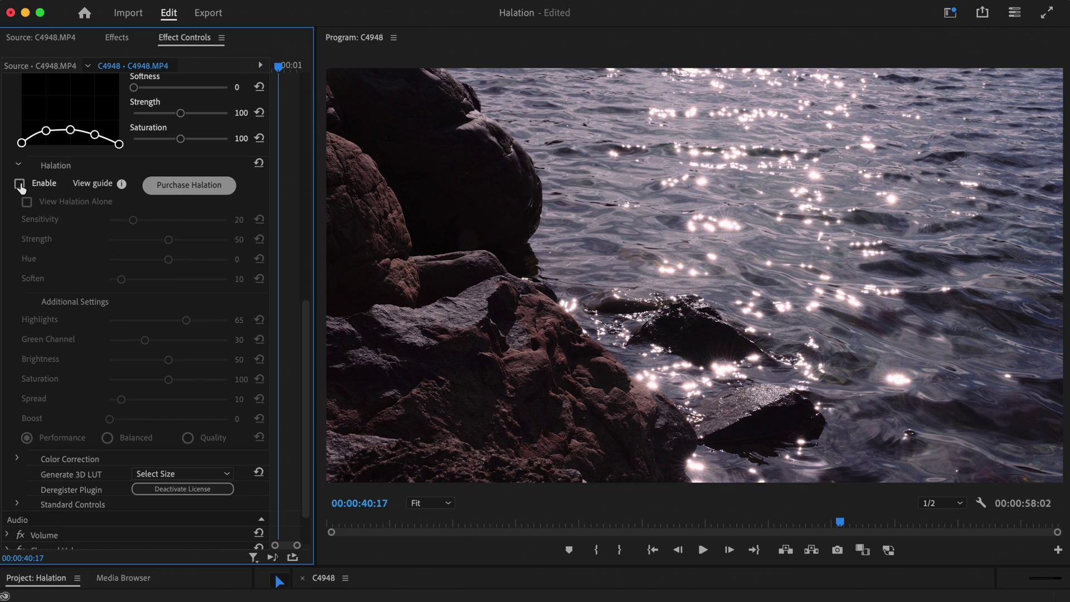
{"action": "left_click", "coordinate": [20, 184]}
{"action": "scroll", "coordinate": [117, 113], "scroll_direction": "down", "scroll_amount": 2}
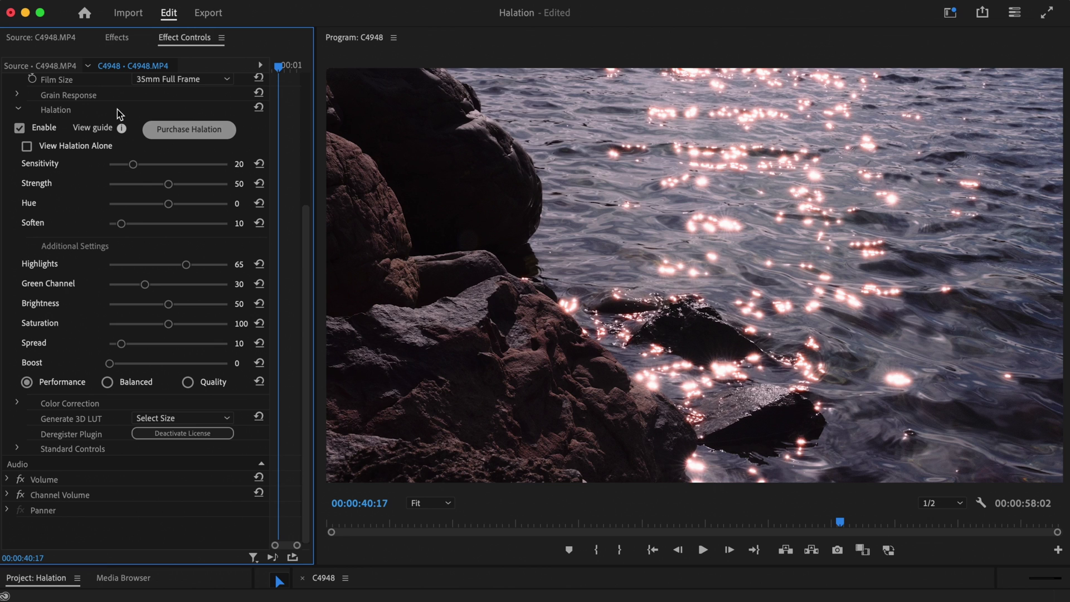
Show halation alone and test Sensitivity values, settling on Sensitivity 23 and Strength 14
{"action": "left_click", "coordinate": [27, 146]}
{"action": "left_click_drag", "start_coordinate": [132, 166], "coordinate": [40, 180]}
{"action": "left_click_drag", "start_coordinate": [134, 169], "coordinate": [127, 192]}
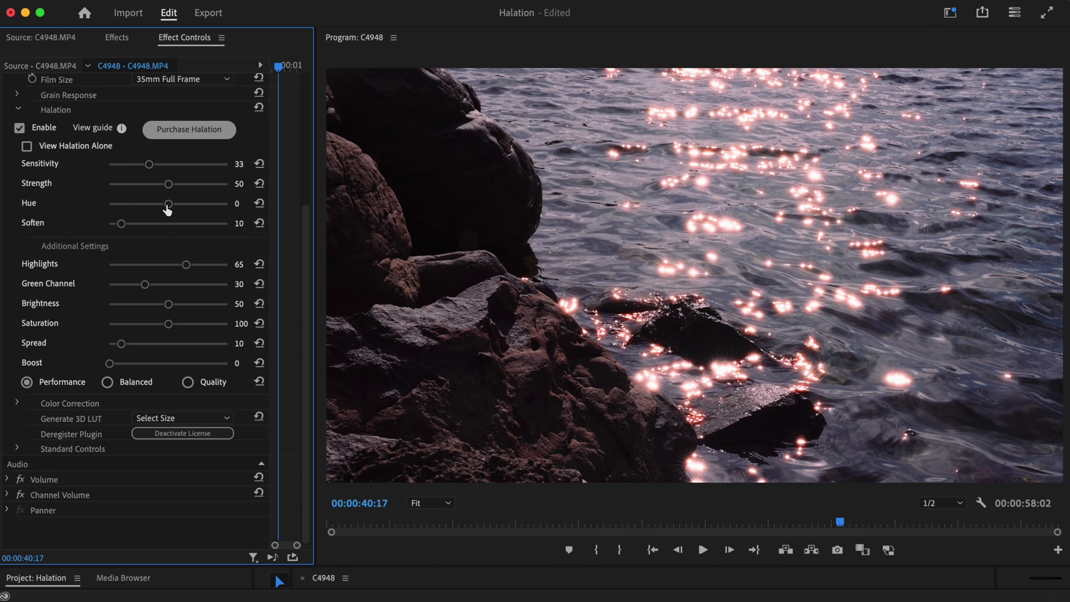
Preview Hue colour shifts and nudge Green Channel up, leaving Hue at 0
{"action": "left_click_drag", "start_coordinate": [168, 207], "coordinate": [131, 219]}
{"action": "left_click_drag", "start_coordinate": [146, 285], "coordinate": [219, 294]}
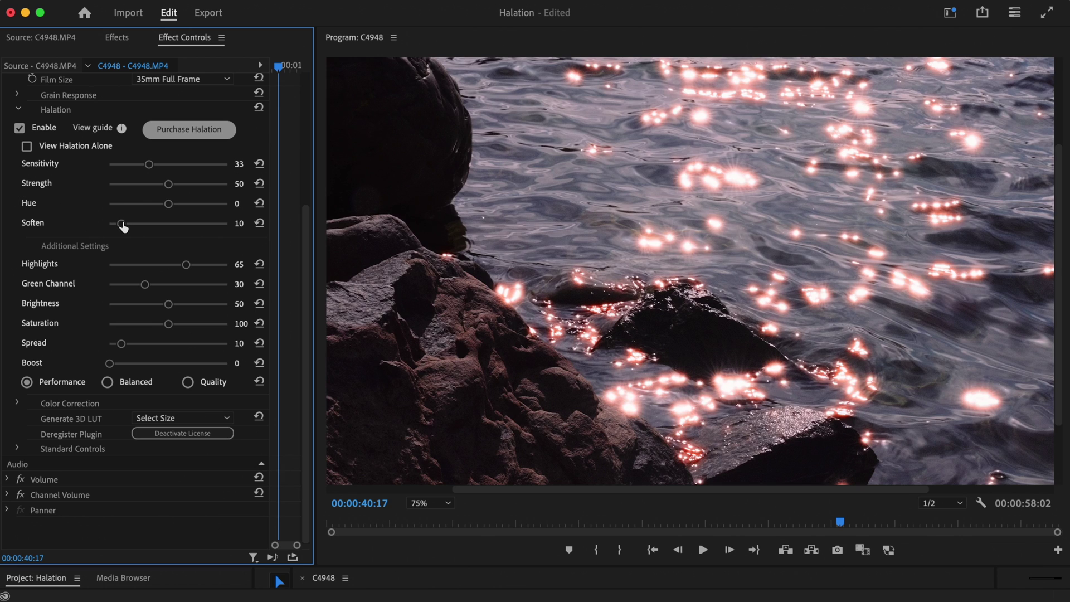
Test Soften at 40 and Hue at 29, then open the halation tool tips guide
{"action": "left_click_drag", "start_coordinate": [123, 225], "coordinate": [164, 233]}
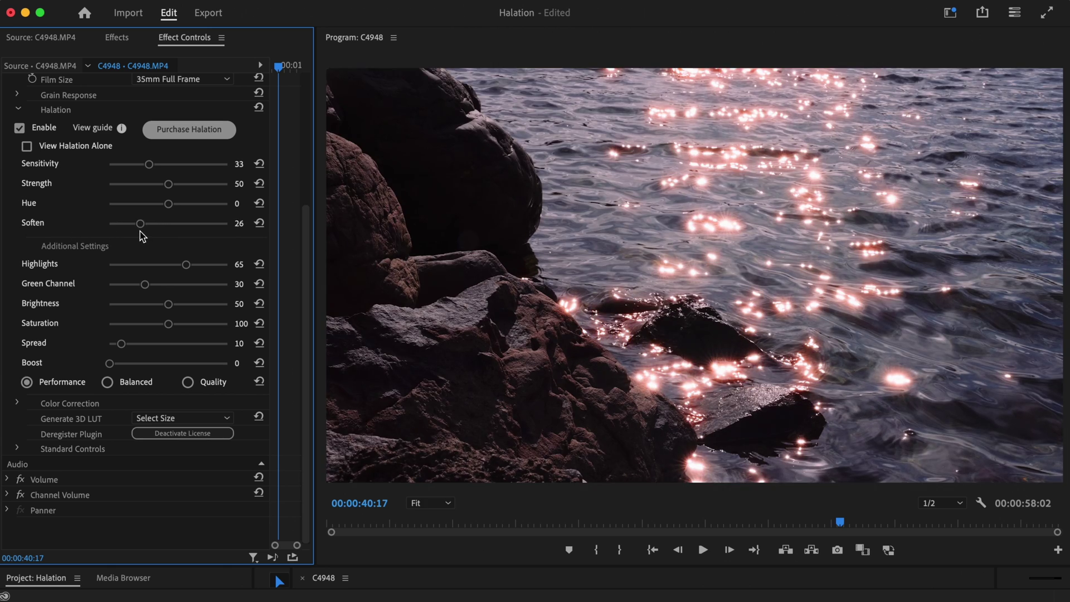
{"action": "left_click_drag", "start_coordinate": [169, 210], "coordinate": [187, 213]}
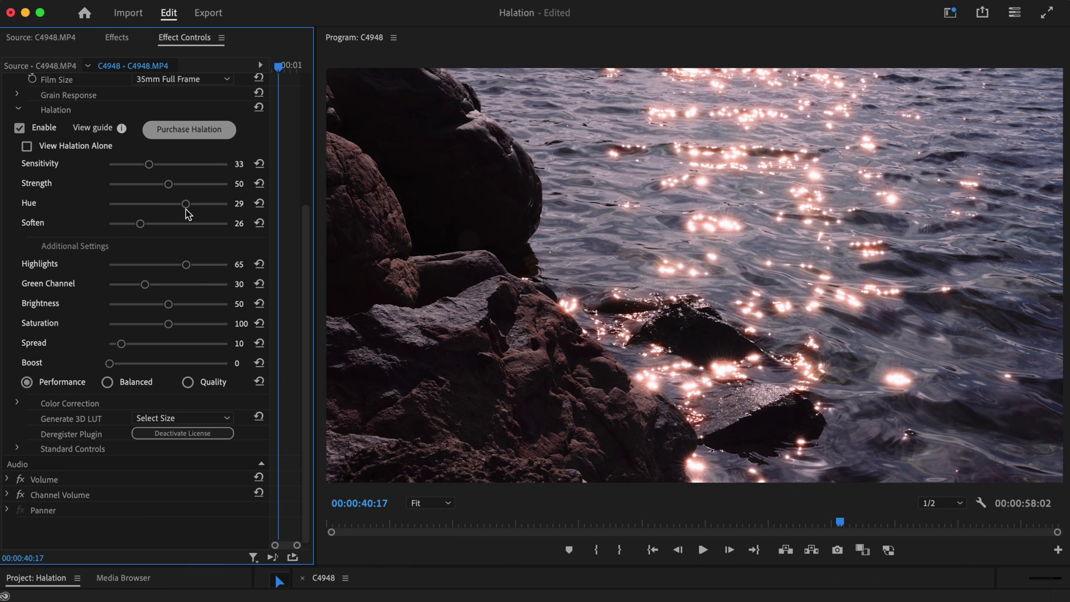
{"action": "left_click", "coordinate": [122, 129]}
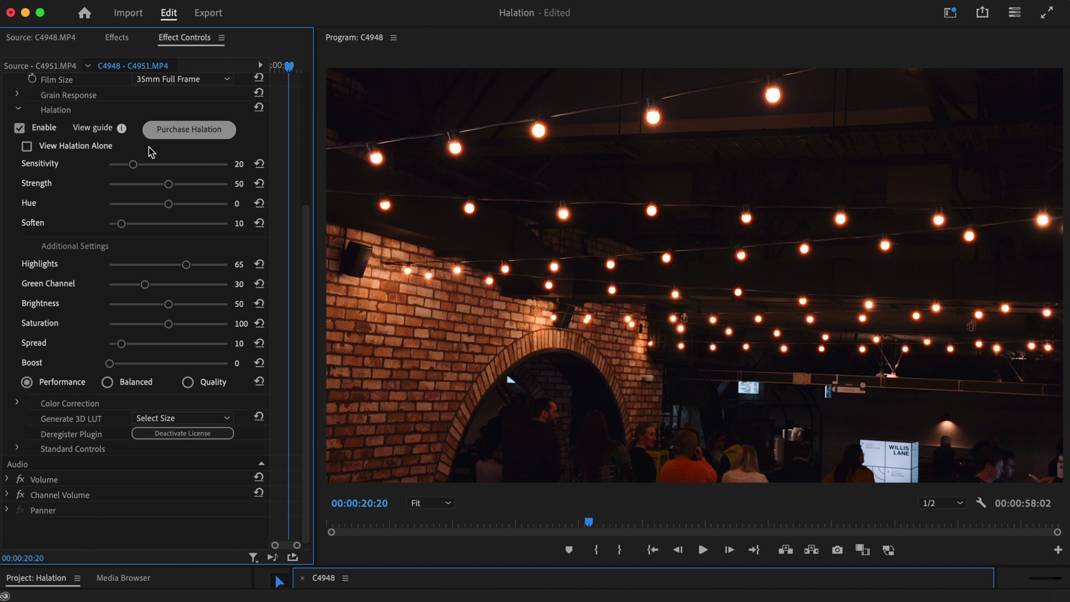
Toggle halation off and on, then set Sensitivity 11 and Hue 47 for a redder glow
{"action": "left_click", "coordinate": [20, 128]}
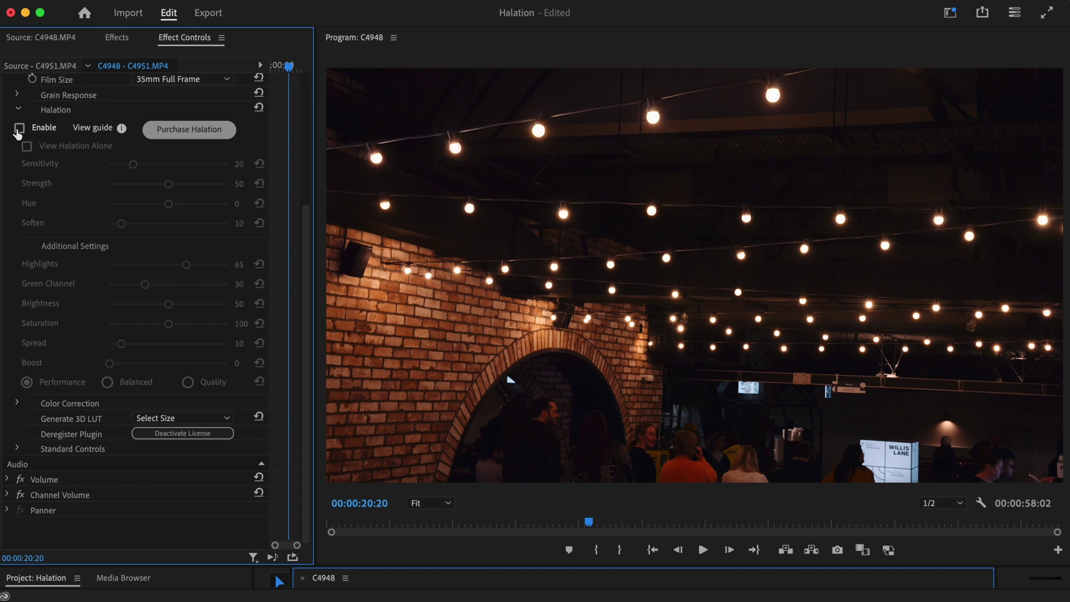
{"action": "left_click", "coordinate": [20, 128]}
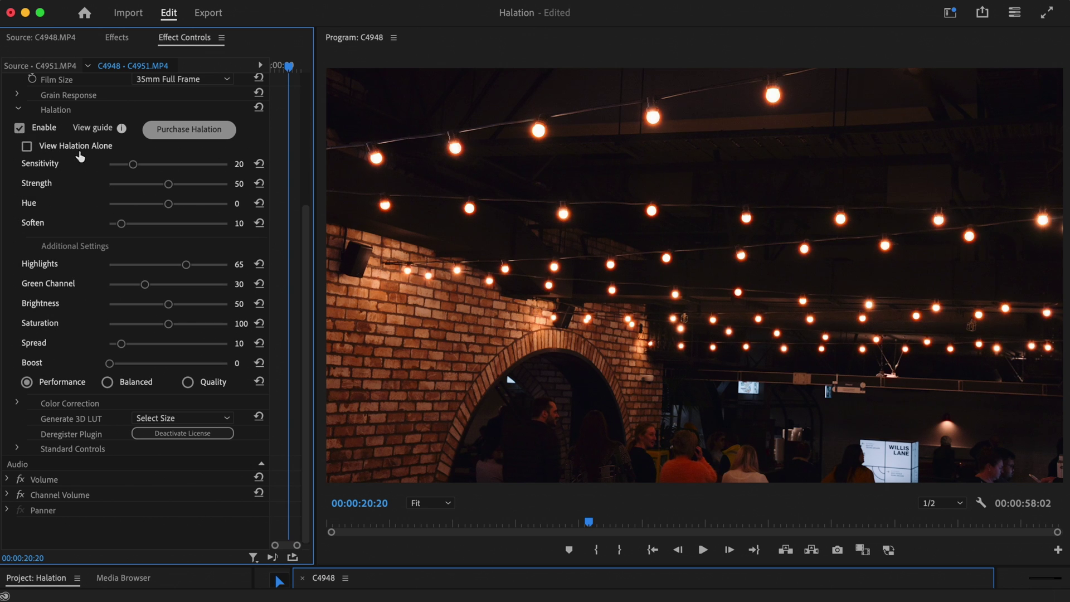
{"action": "left_click_drag", "start_coordinate": [134, 166], "coordinate": [124, 168]}
{"action": "left_click_drag", "start_coordinate": [169, 204], "coordinate": [197, 209]}
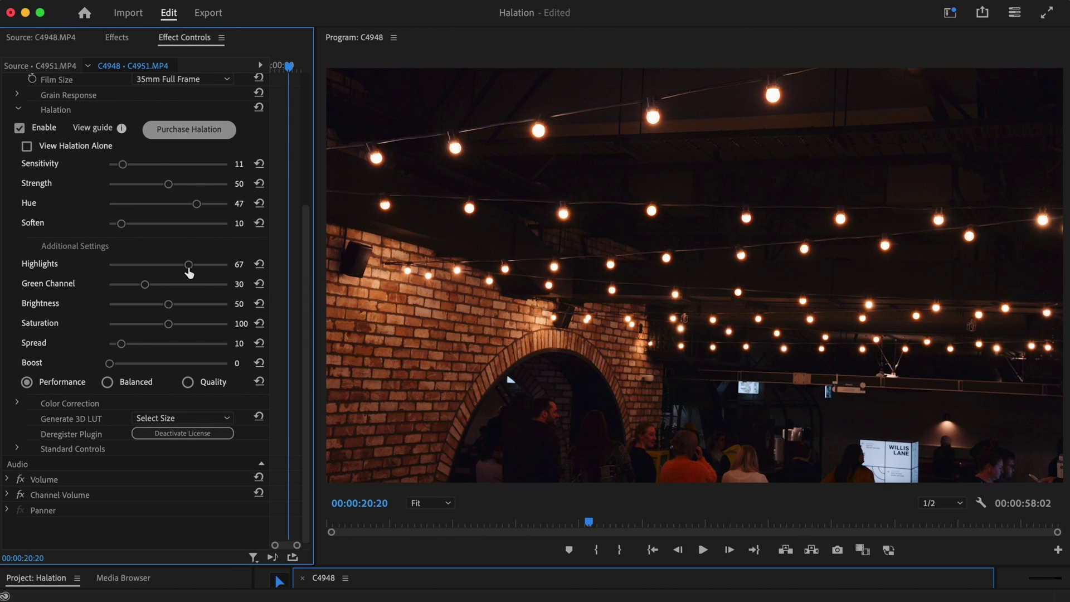
Compare Highlights at 100 and lower, ending with Highlights 0 and halation viewed alone
{"action": "left_click_drag", "start_coordinate": [189, 271], "coordinate": [241, 273]}
{"action": "left_click", "coordinate": [36, 150]}
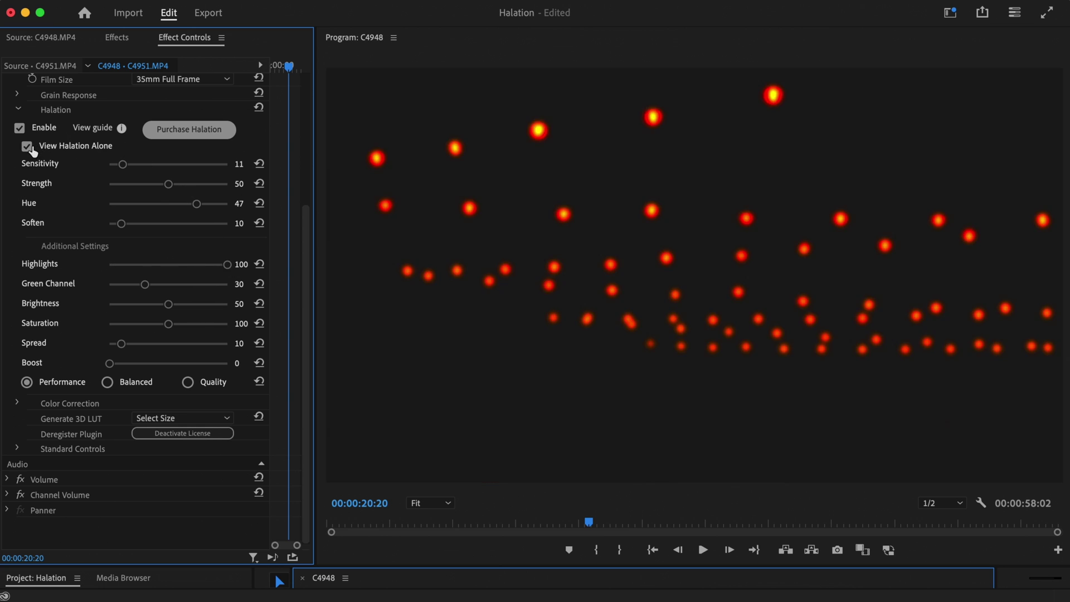
{"action": "left_click", "coordinate": [27, 147]}
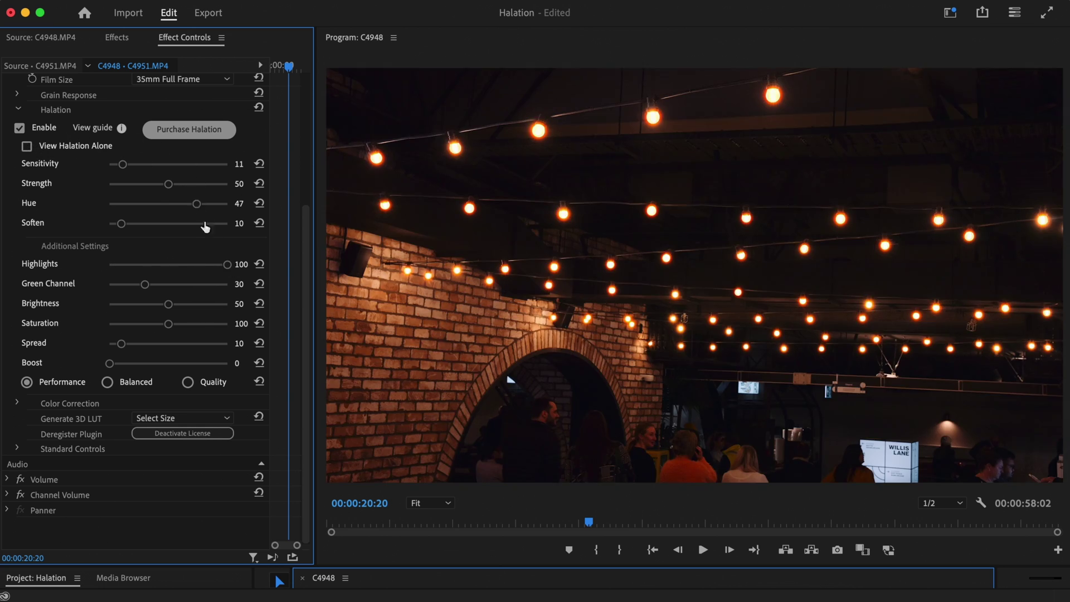
{"action": "left_click_drag", "start_coordinate": [227, 265], "coordinate": [108, 273]}
{"action": "left_click", "coordinate": [27, 148]}
Drop Green Channel to 0 to see red isolated rings, then restore full view and Green Channel 30
{"action": "left_click_drag", "start_coordinate": [147, 286], "coordinate": [226, 297]}
{"action": "left_click", "coordinate": [27, 146]}
{"action": "left_click_drag", "start_coordinate": [226, 287], "coordinate": [110, 286]}
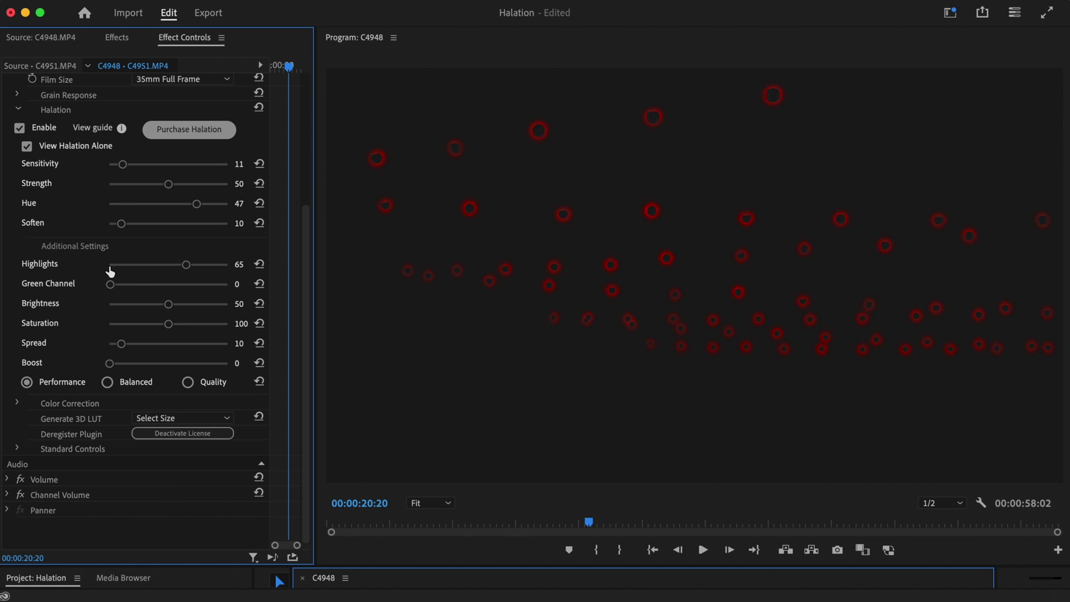
{"action": "left_click", "coordinate": [27, 146]}
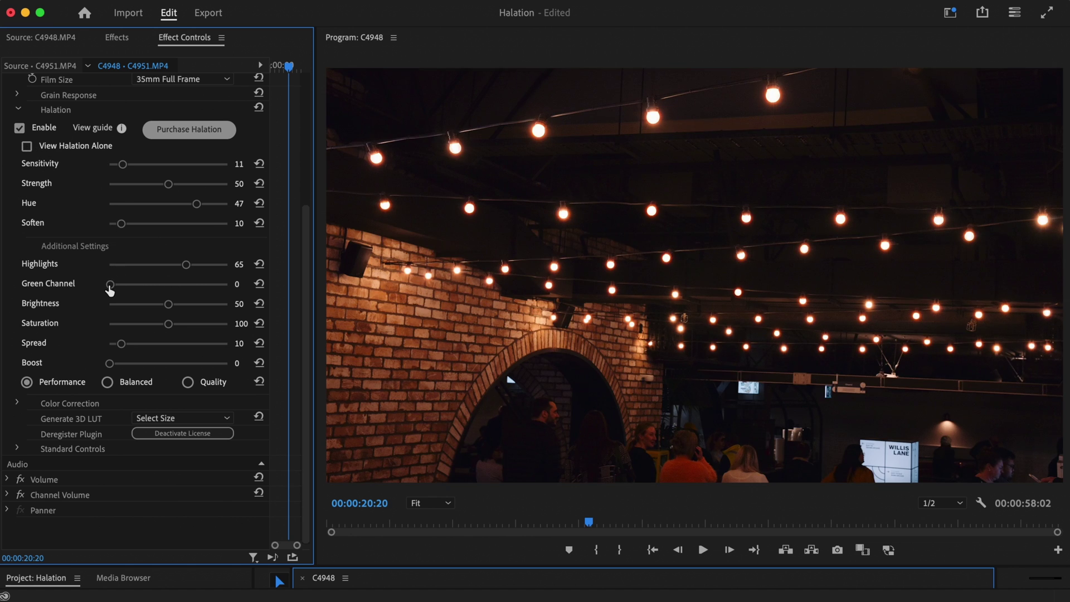
{"action": "left_click_drag", "start_coordinate": [110, 286], "coordinate": [106, 315]}
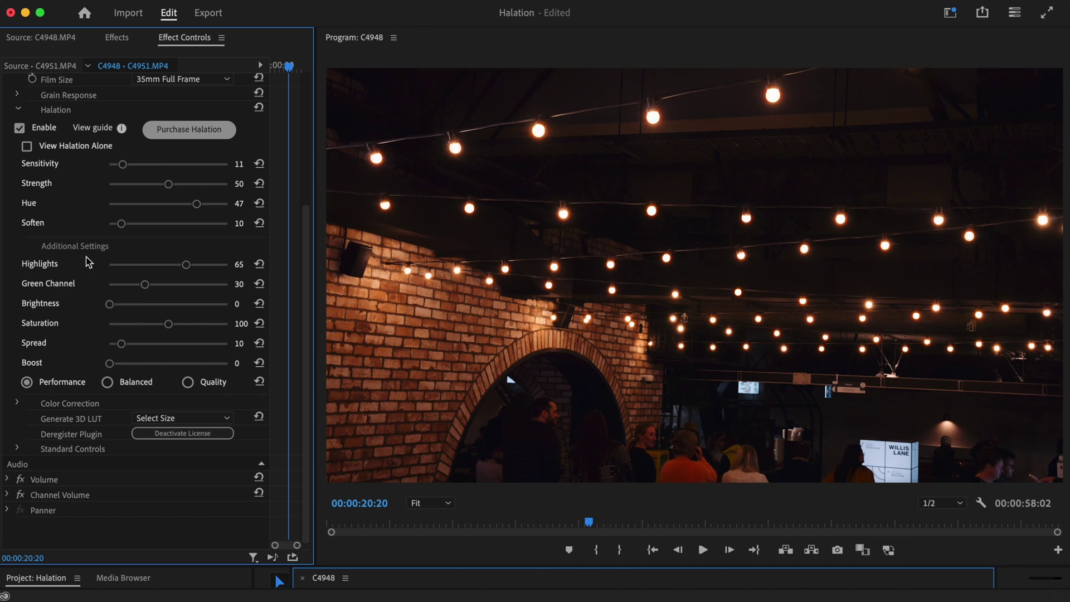
With halation isolated, raise Brightness to 100 and slightly reduce Saturation
{"action": "left_click", "coordinate": [27, 147]}
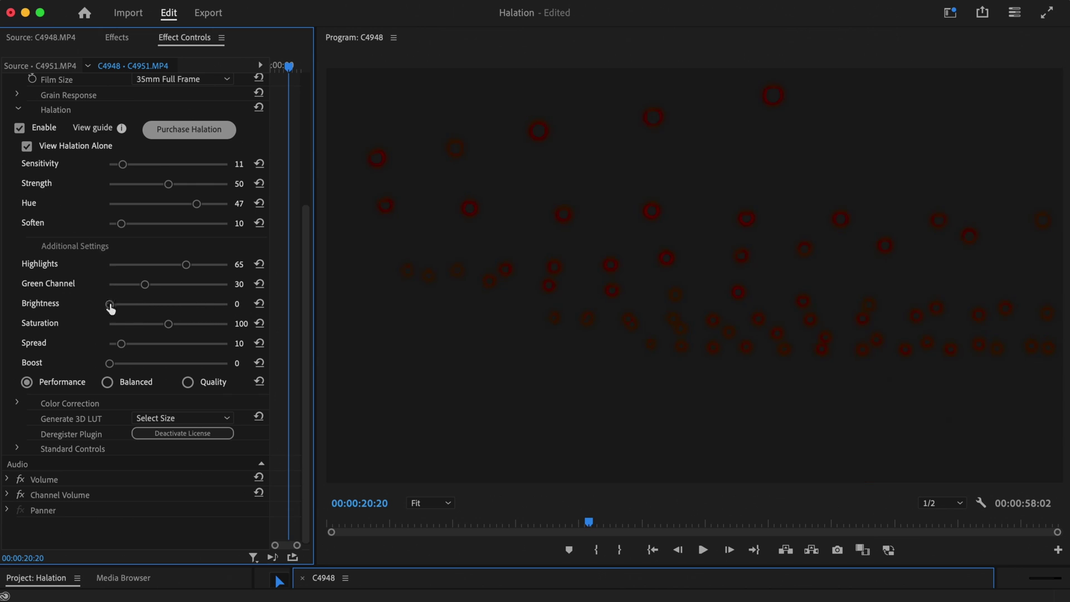
{"action": "left_click_drag", "start_coordinate": [110, 308], "coordinate": [238, 316]}
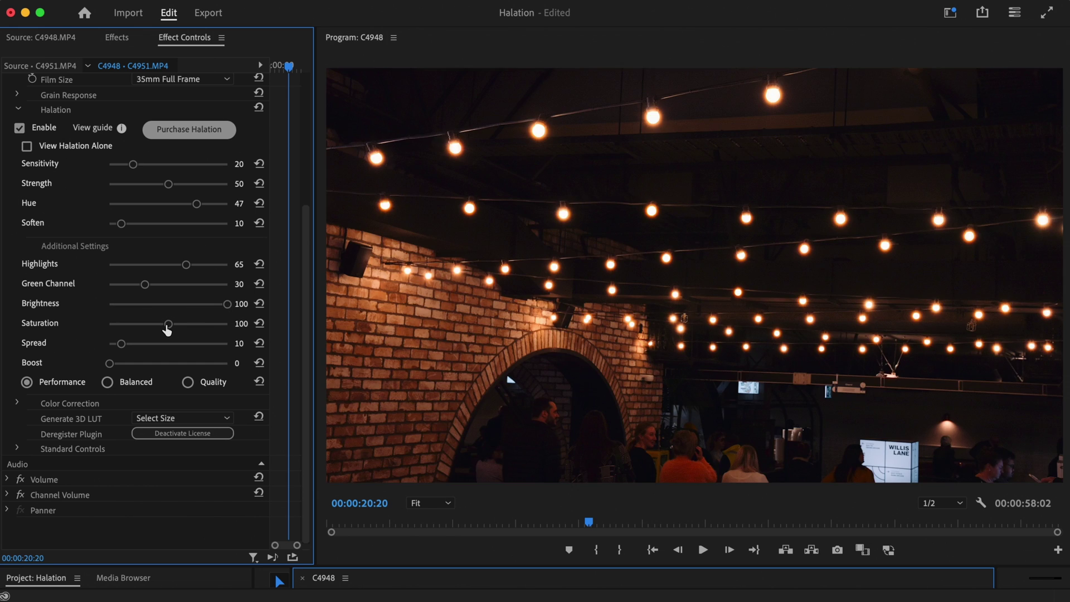
{"action": "left_click_drag", "start_coordinate": [167, 328], "coordinate": [229, 328]}
Drain Saturation to 0 in the halation-alone view, return to the full image and toggle Enable to compare
{"action": "left_click", "coordinate": [27, 146]}
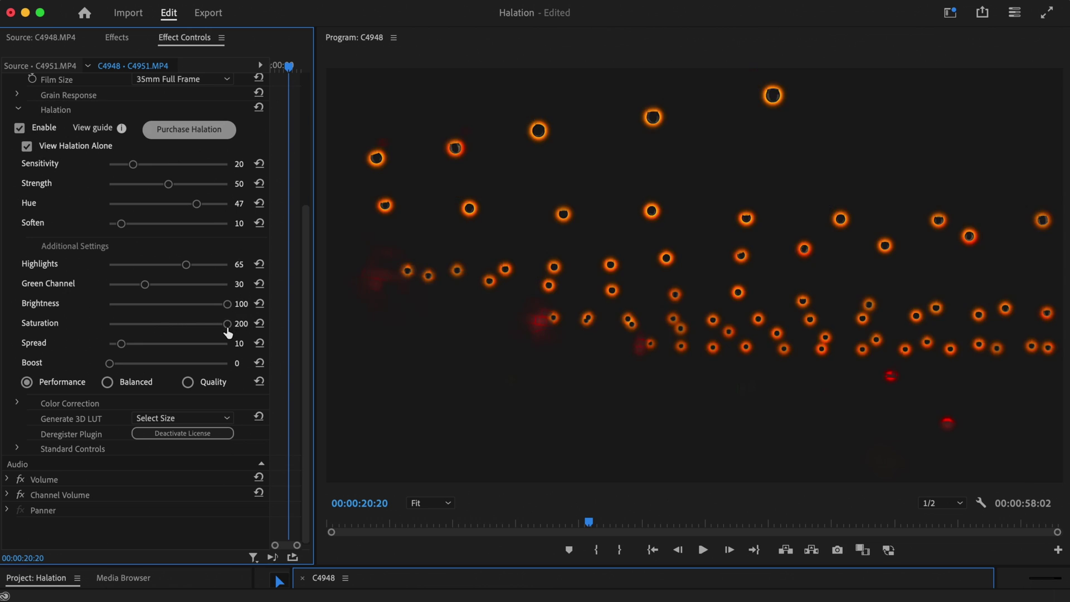
{"action": "left_click_drag", "start_coordinate": [225, 329], "coordinate": [105, 338]}
{"action": "left_click", "coordinate": [25, 147]}
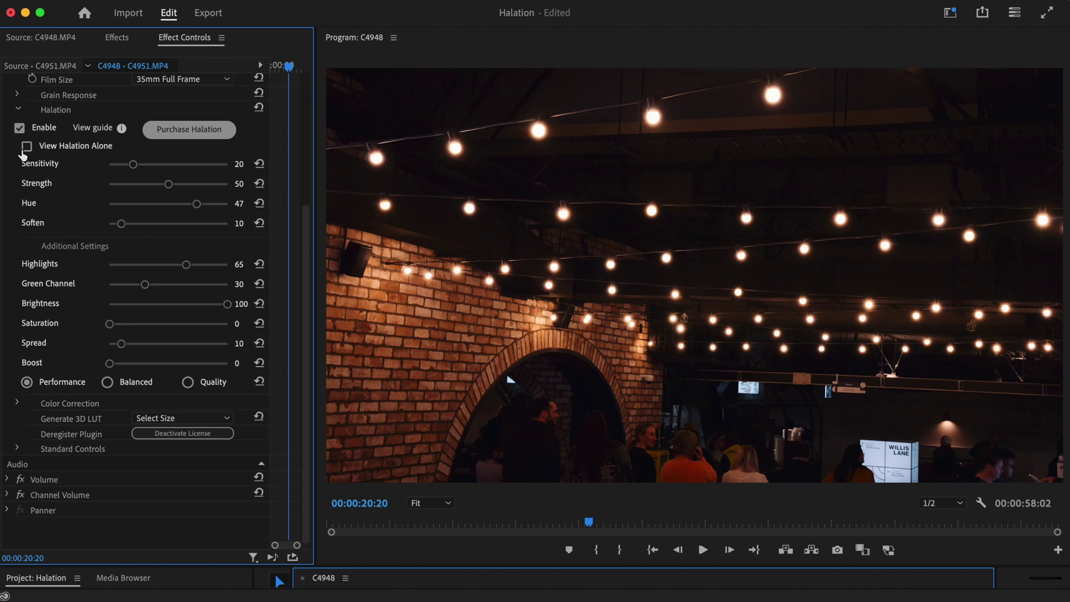
{"action": "left_click", "coordinate": [21, 131]}
{"action": "left_click", "coordinate": [20, 132]}
{"action": "left_click", "coordinate": [20, 132]}
{"action": "left_click", "coordinate": [20, 132]}
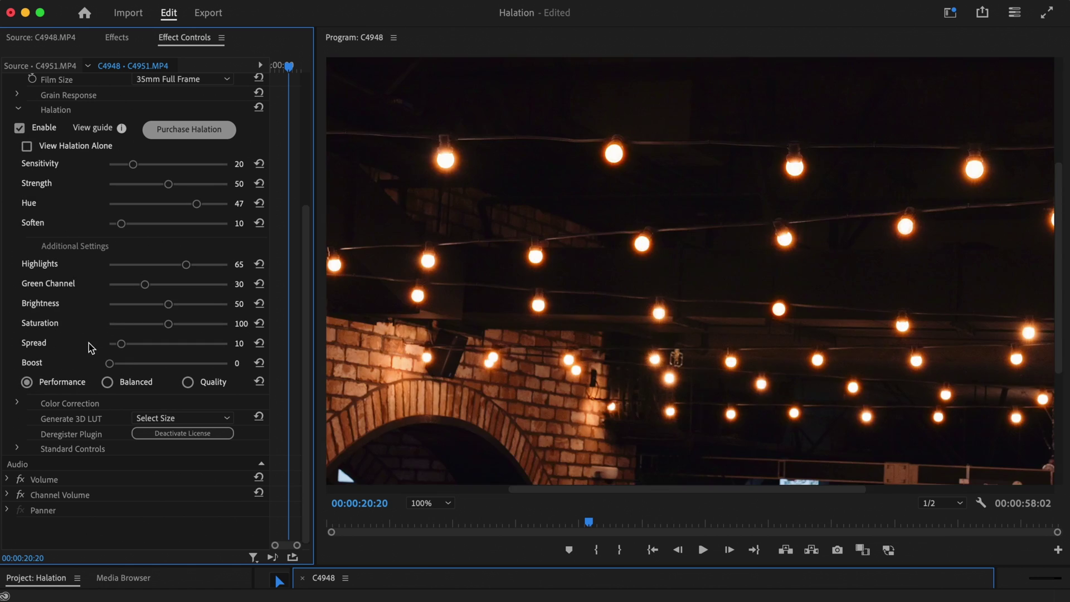
{"action": "mouse_move", "coordinate": [121, 344]}
{"action": "left_mouse_down"}
{"action": "mouse_move", "coordinate": [233, 347]}
{"action": "mouse_move", "coordinate": [113, 347]}
{"action": "mouse_move", "coordinate": [218, 349]}
{"action": "mouse_move", "coordinate": [228, 358]}
{"action": "mouse_move", "coordinate": [118, 359]}
{"action": "mouse_move", "coordinate": [231, 360]}
{"action": "mouse_move", "coordinate": [129, 355]}
{"action": "left_mouse_up"}
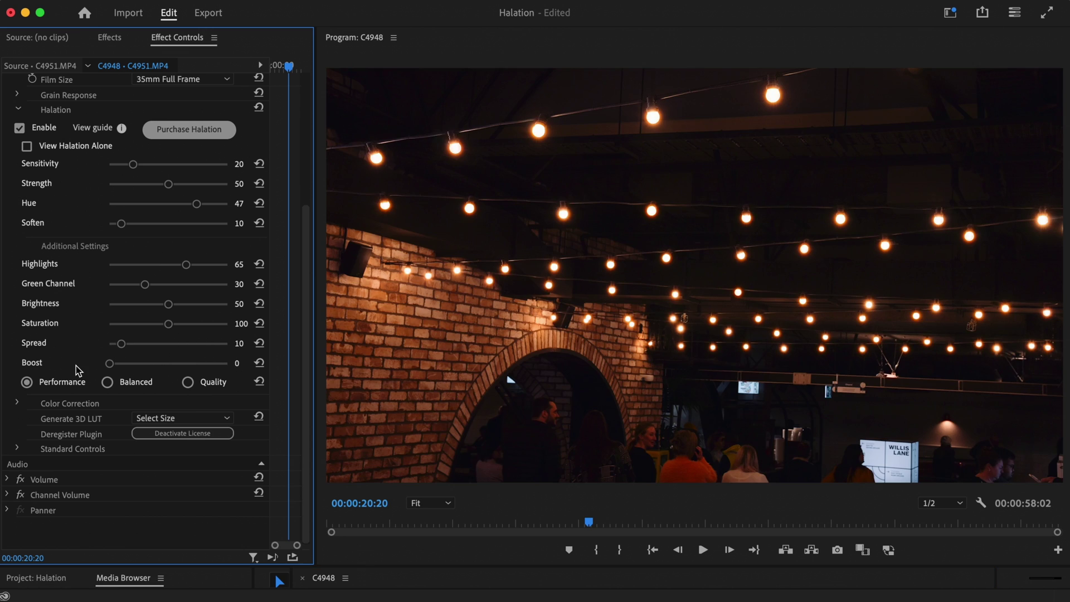
{"action": "mouse_move", "coordinate": [110, 364]}
{"action": "left_mouse_down"}
{"action": "mouse_move", "coordinate": [199, 371]}
{"action": "mouse_move", "coordinate": [106, 375]}
{"action": "left_mouse_up"}
{"action": "left_click_drag", "start_coordinate": [134, 170], "coordinate": [121, 170]}
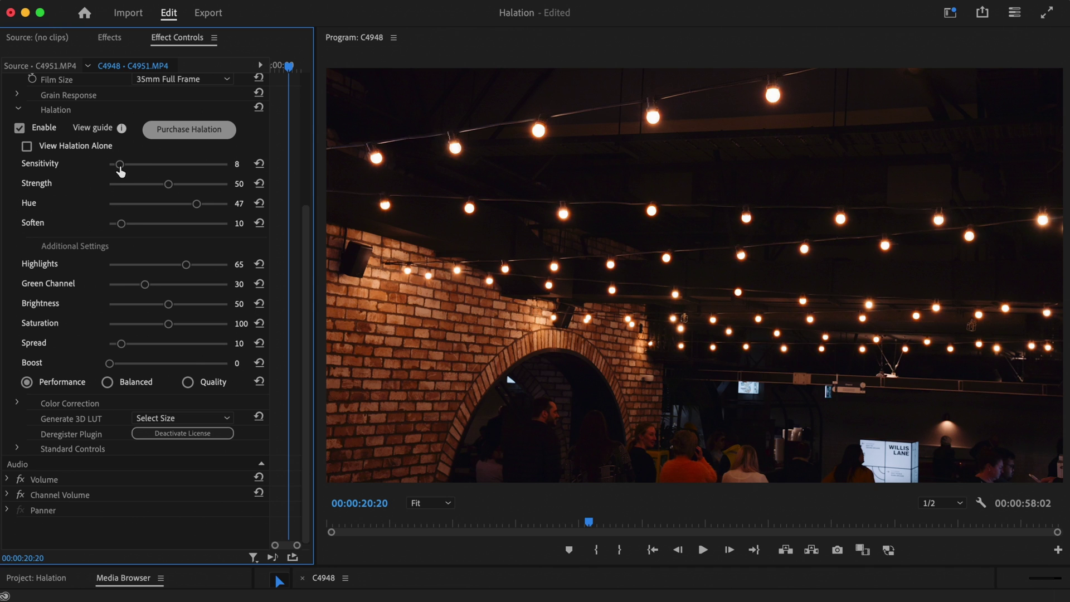
{"action": "mouse_move", "coordinate": [110, 368]}
{"action": "left_mouse_down"}
{"action": "mouse_move", "coordinate": [163, 377]}
{"action": "mouse_move", "coordinate": [109, 373]}
{"action": "left_mouse_up"}
{"action": "mouse_move", "coordinate": [169, 187]}
{"action": "left_mouse_down"}
{"action": "mouse_move", "coordinate": [214, 201]}
{"action": "mouse_move", "coordinate": [167, 203]}
{"action": "left_mouse_up"}
{"action": "left_click_drag", "start_coordinate": [113, 370], "coordinate": [180, 373]}
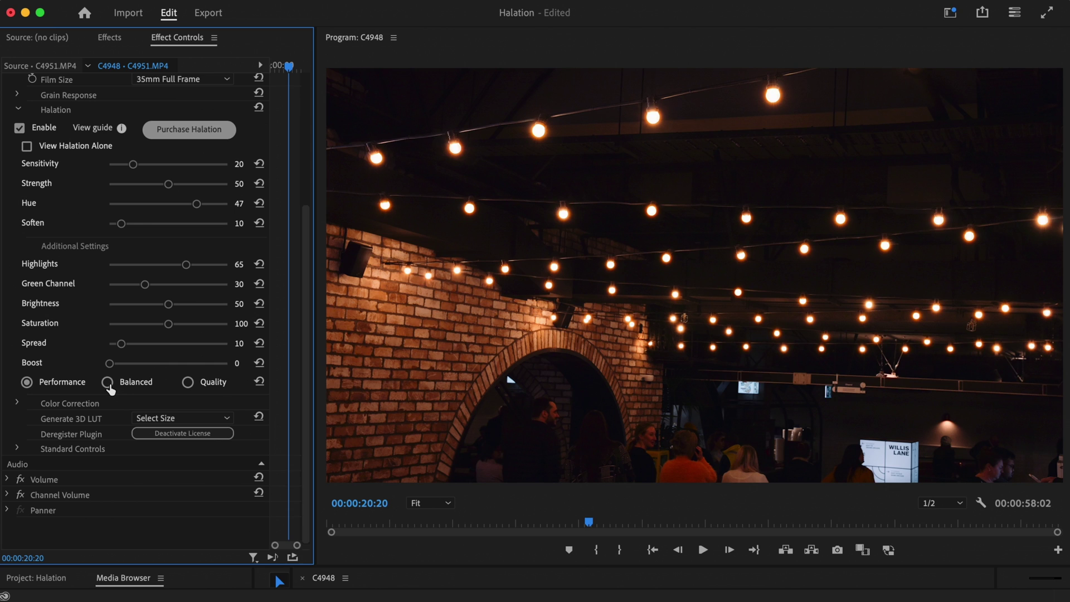
Try the Balanced and Quality render modes, then expand Standard Controls > Halation
{"action": "left_click", "coordinate": [108, 383]}
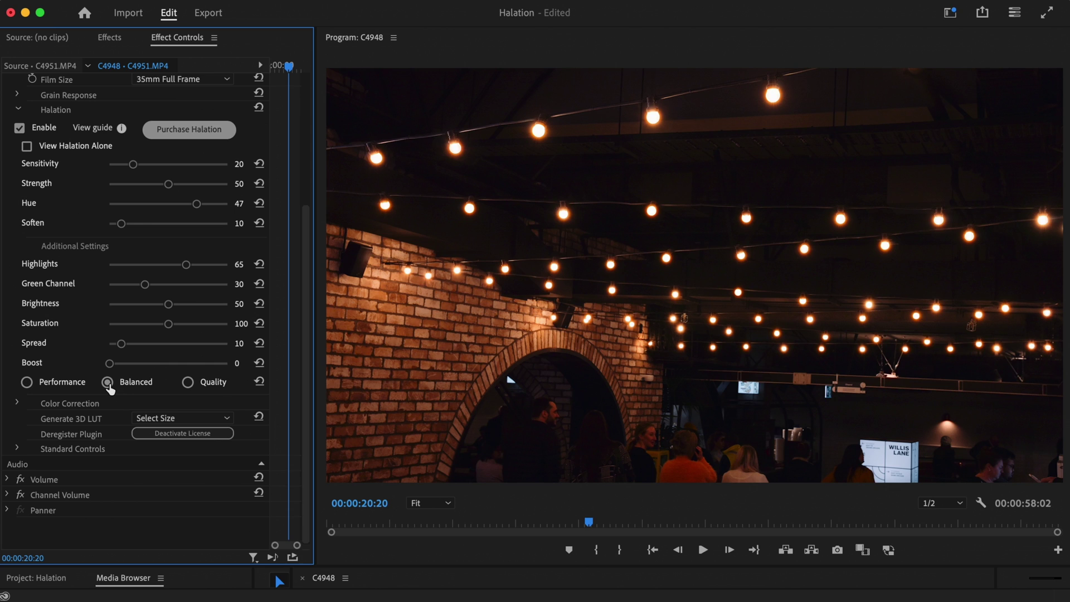
{"action": "left_click", "coordinate": [187, 384]}
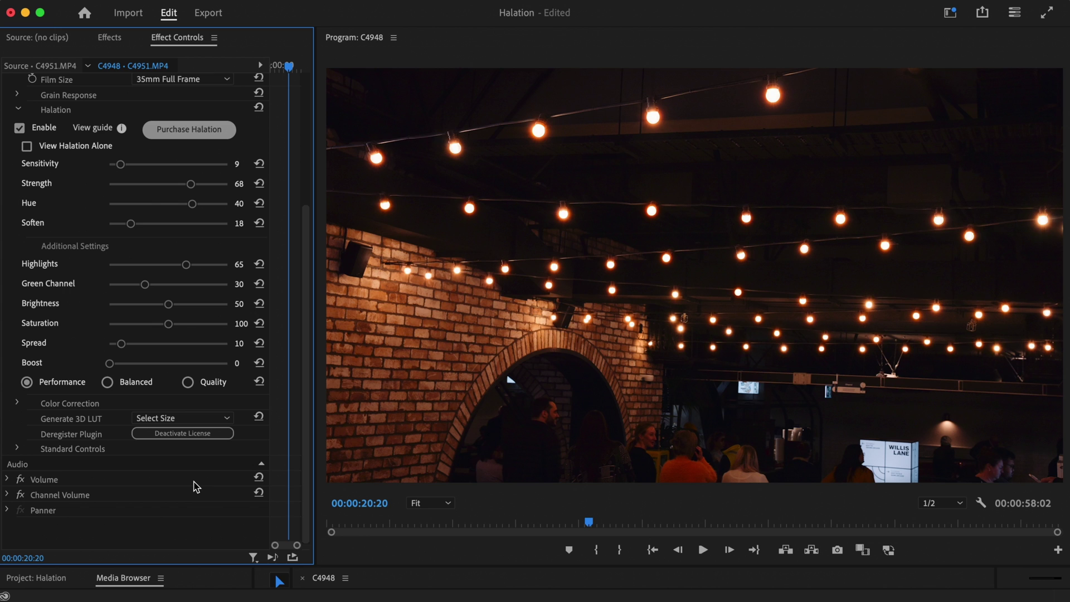
{"action": "left_click", "coordinate": [17, 449]}
{"action": "scroll", "coordinate": [48, 486], "scroll_direction": "down", "scroll_amount": 3}
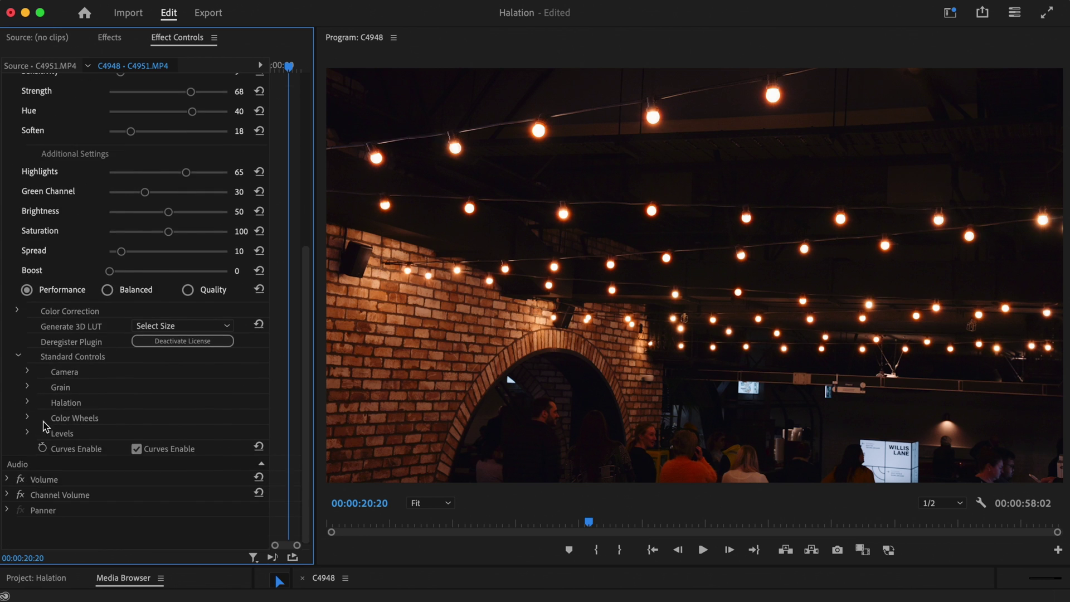
{"action": "left_click", "coordinate": [28, 402]}
{"action": "scroll", "coordinate": [106, 476], "scroll_direction": "down", "scroll_amount": 6}
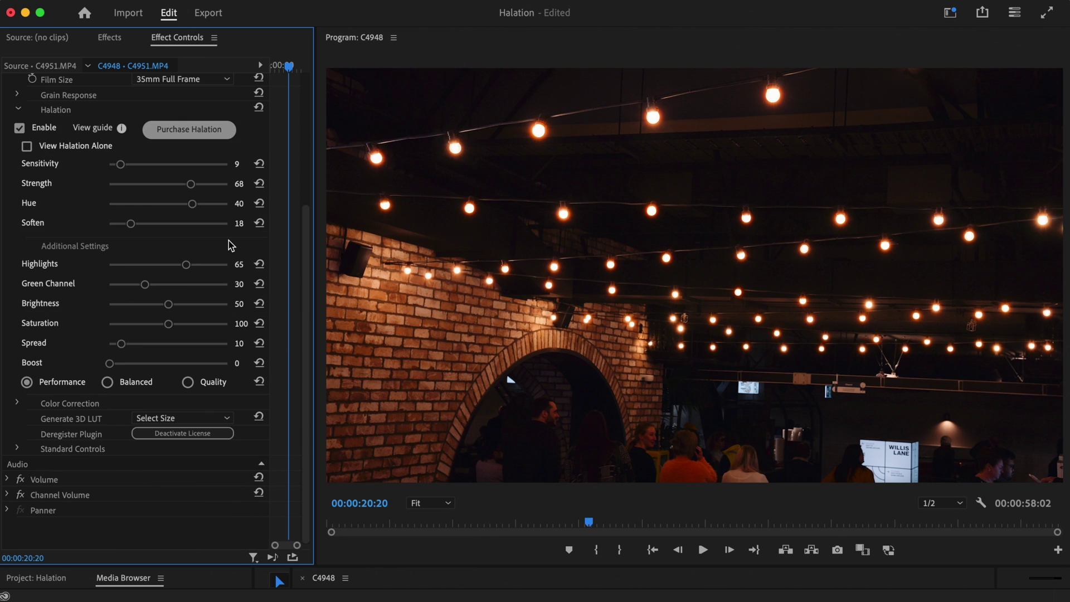
Reset halation Soften to 10, Hue to 0, Strength to 50 and Sensitivity to 20
{"action": "left_click", "coordinate": [261, 224]}
{"action": "left_click", "coordinate": [260, 205]}
{"action": "left_click", "coordinate": [261, 185]}
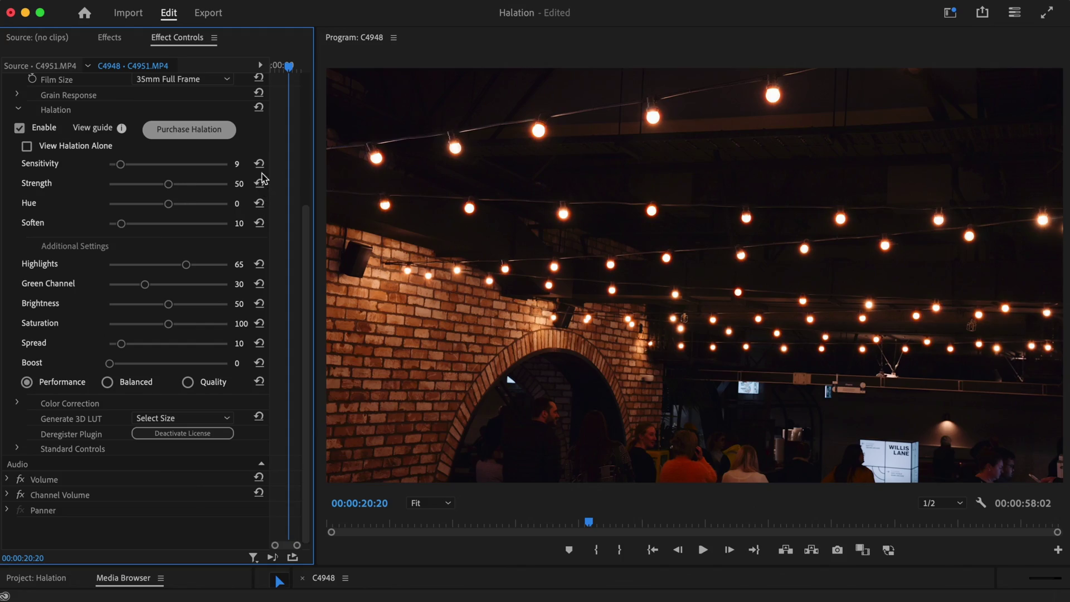
{"action": "left_click", "coordinate": [261, 165]}
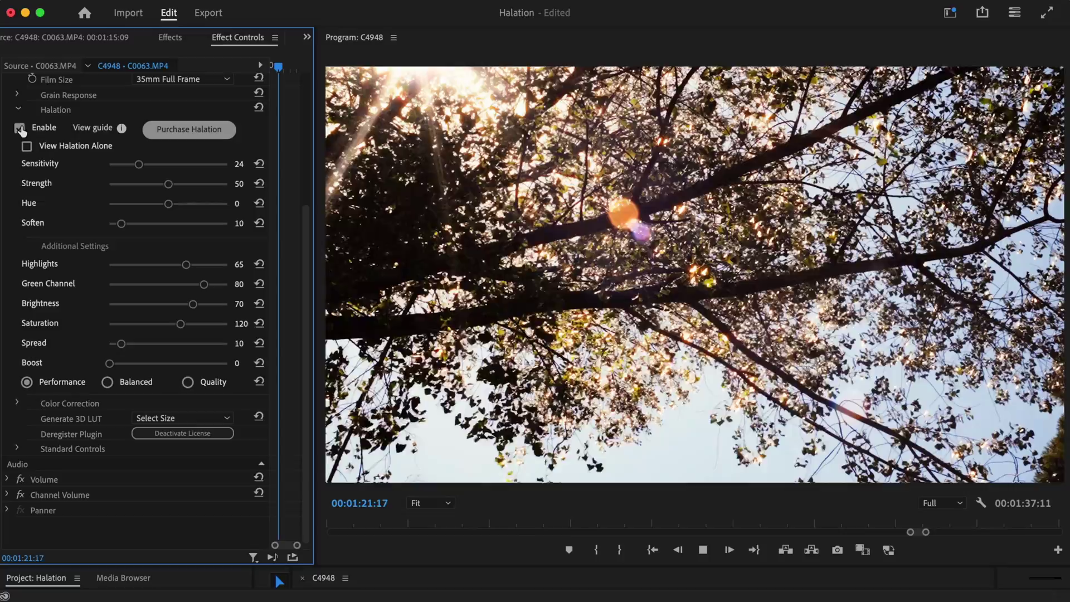
Toggle the tree shot's halation off and on, nudge Sensitivity and Green Channel, then re-enable it
{"action": "left_click", "coordinate": [20, 129]}
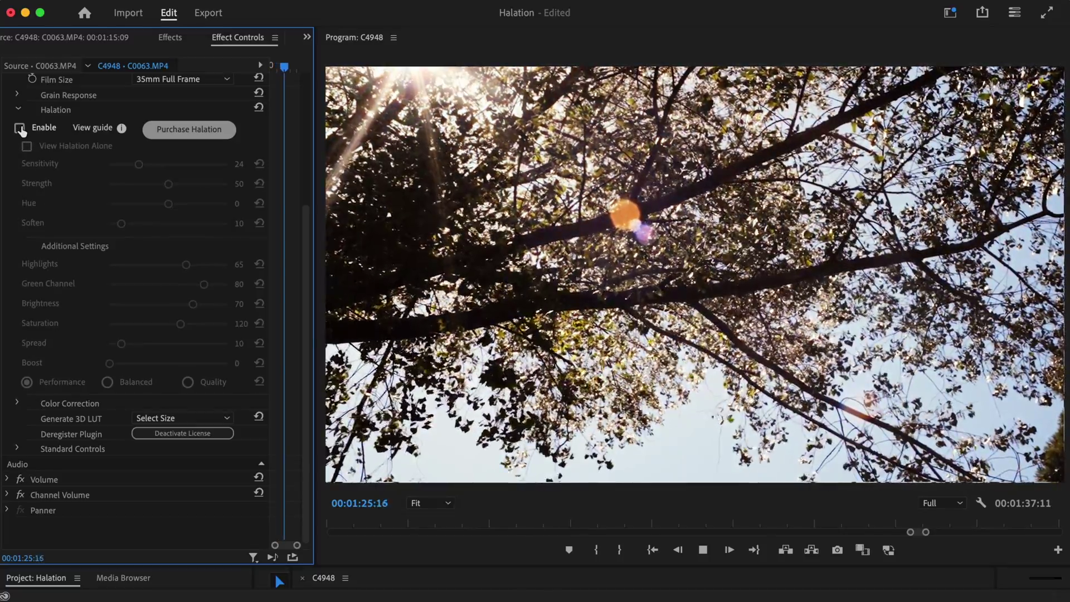
{"action": "left_click", "coordinate": [20, 129]}
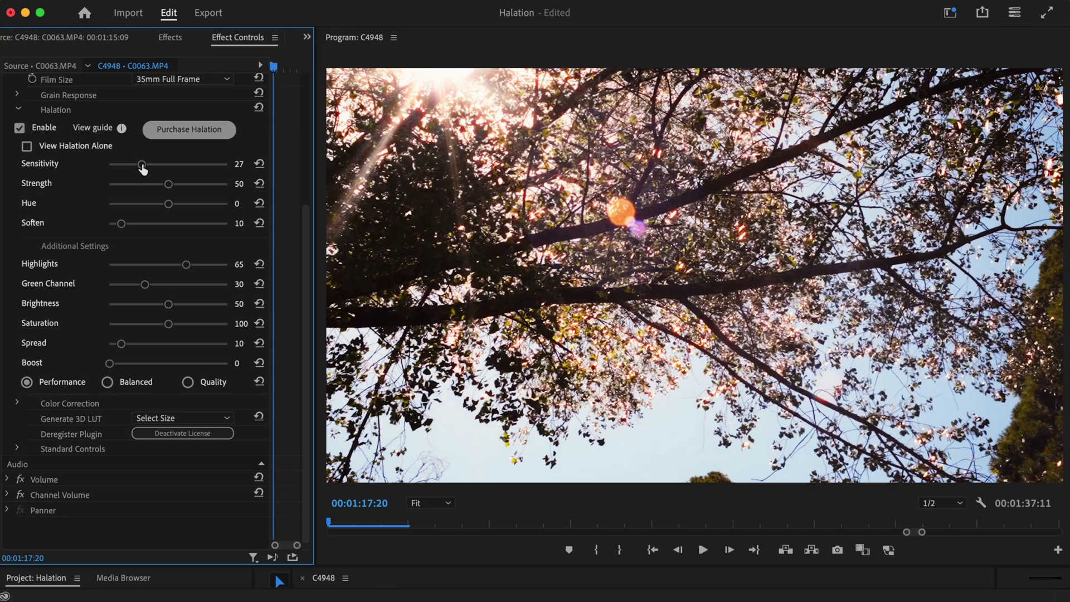
{"action": "left_click_drag", "start_coordinate": [137, 168], "coordinate": [139, 167]}
{"action": "left_click_drag", "start_coordinate": [147, 291], "coordinate": [200, 298]}
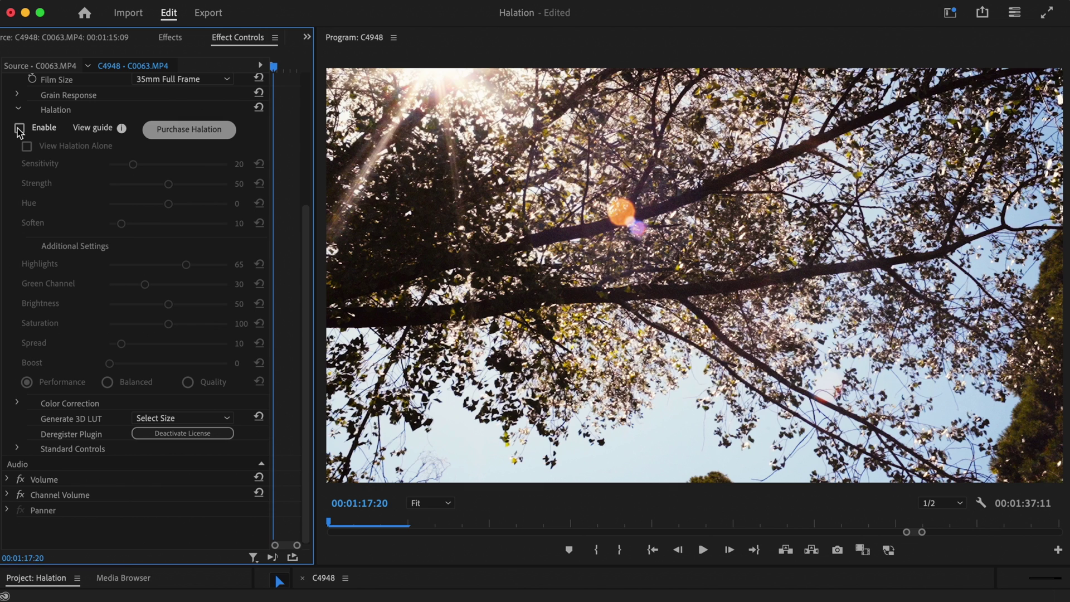
{"action": "left_click", "coordinate": [19, 130]}
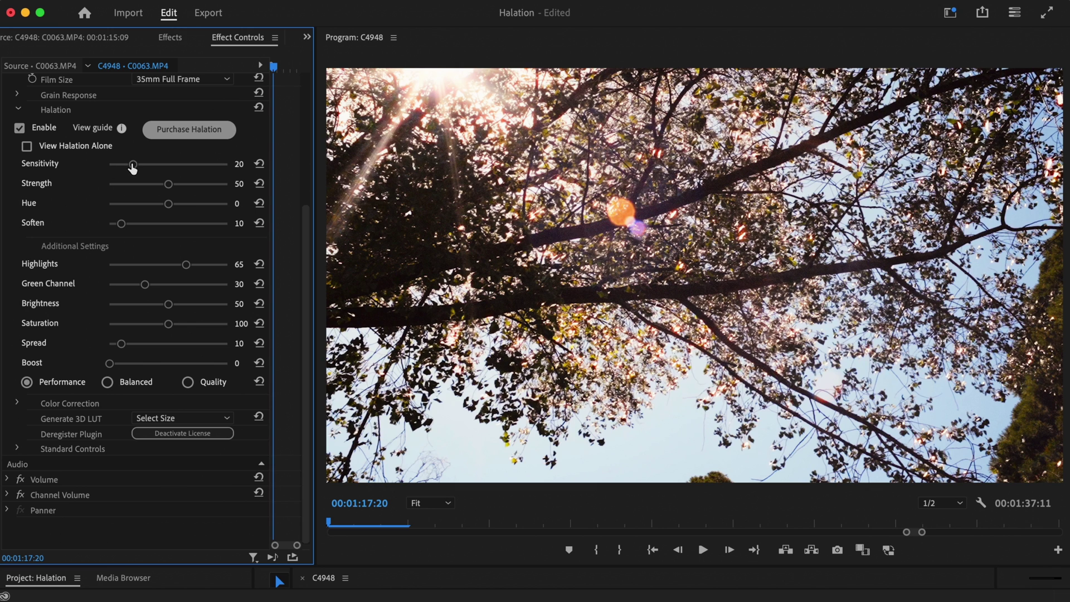
Raise halation Sensitivity to 24 and return Strength to its default of 50
{"action": "left_click_drag", "start_coordinate": [132, 165], "coordinate": [140, 172]}
{"action": "left_click_drag", "start_coordinate": [168, 184], "coordinate": [188, 190]}
{"action": "left_click", "coordinate": [263, 185]}
Raise the glow's Green Channel to 80, Brightness to 70 and Saturation to 120
{"action": "left_click_drag", "start_coordinate": [144, 285], "coordinate": [206, 294]}
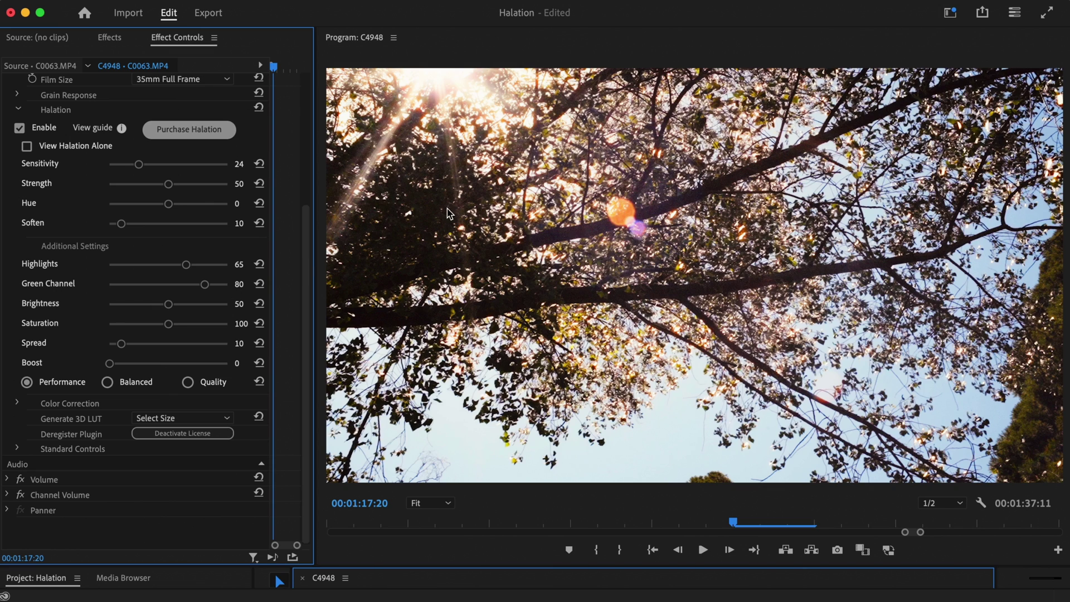
{"action": "left_click_drag", "start_coordinate": [173, 305], "coordinate": [194, 318]}
{"action": "left_click", "coordinate": [168, 329]}
{"action": "left_click_drag", "start_coordinate": [168, 329], "coordinate": [182, 335]}
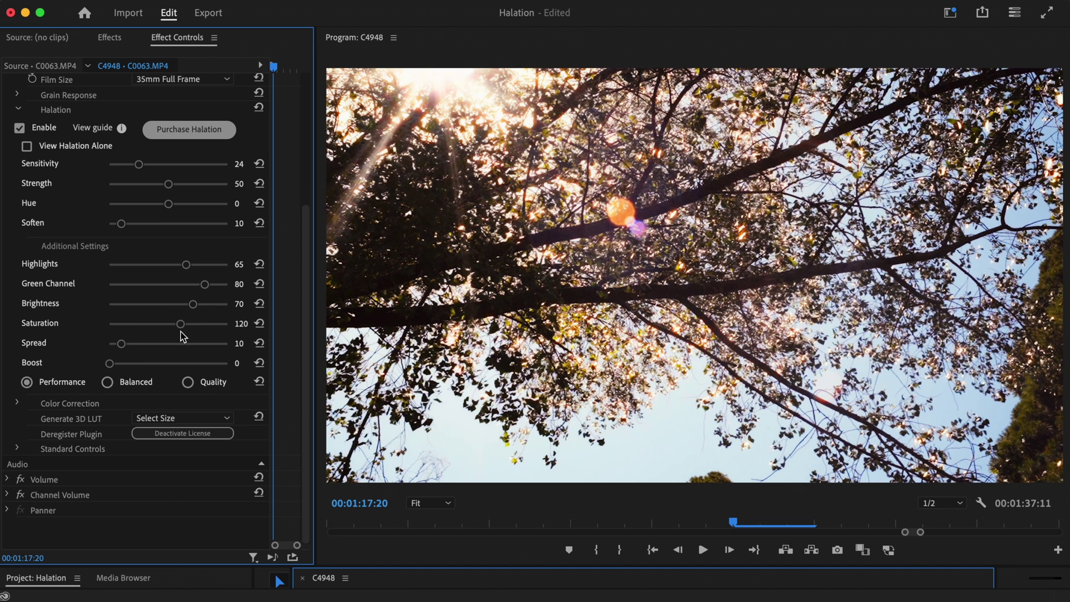
{"action": "key", "text": "space"}
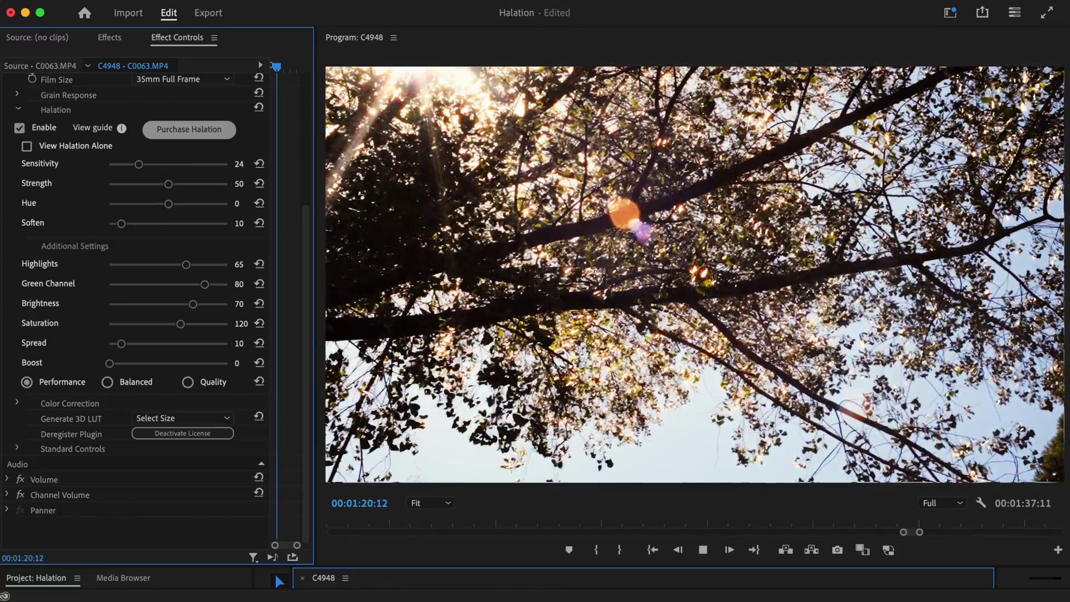
{"action": "key", "text": "space"}
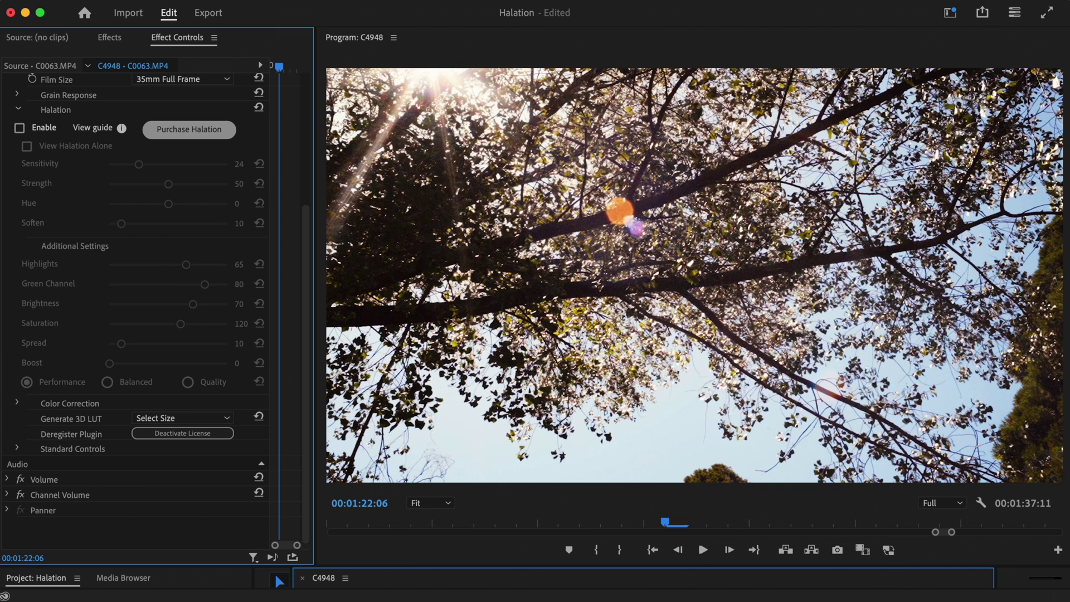
{"action": "key", "text": "ctrl+z"}
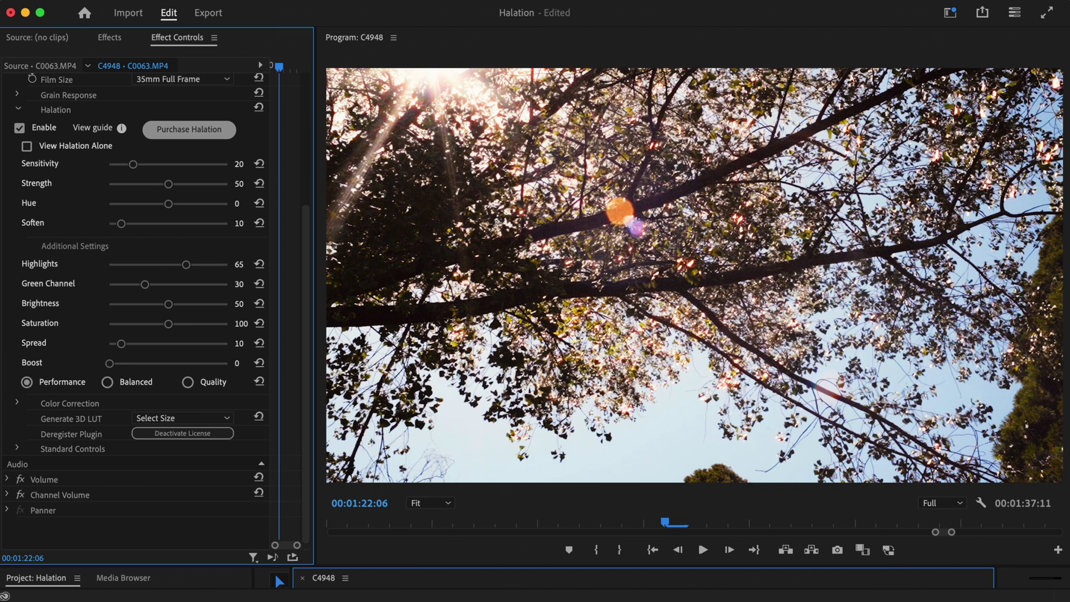
{"action": "key", "text": "ctrl+z"}
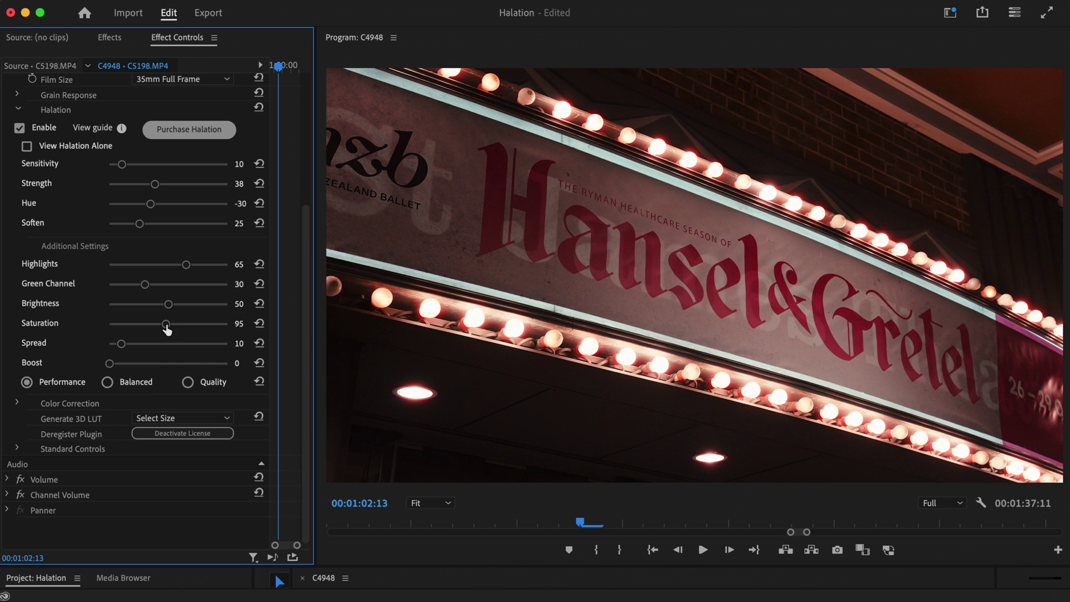
Lower the marquee halation Sensitivity to 10 while previewing the glow alone
{"action": "left_click_drag", "start_coordinate": [168, 328], "coordinate": [151, 328]}
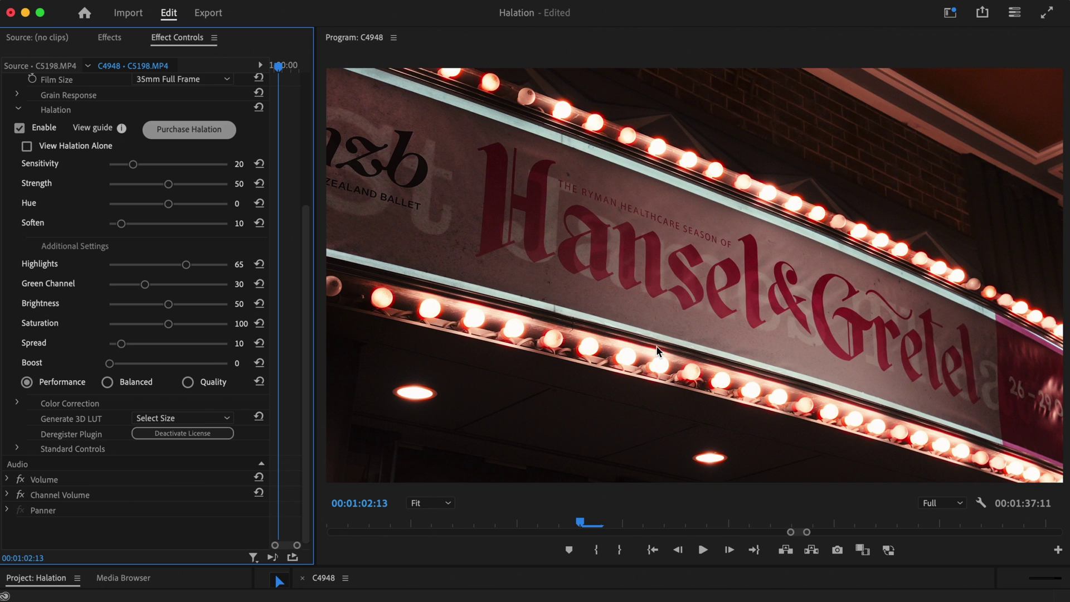
{"action": "left_click", "coordinate": [27, 147]}
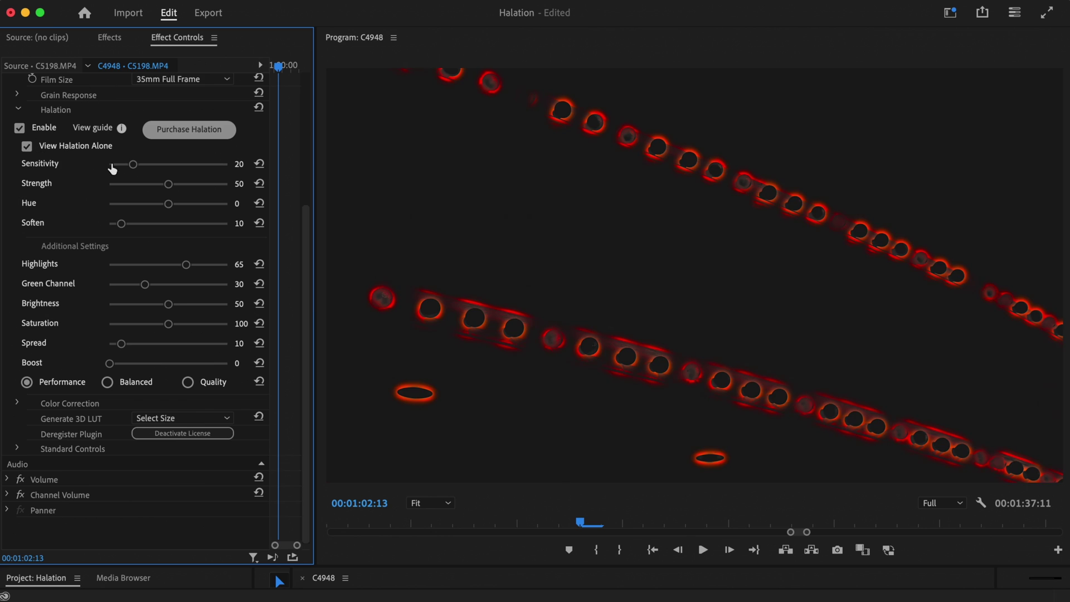
{"action": "left_click_drag", "start_coordinate": [133, 166], "coordinate": [123, 168]}
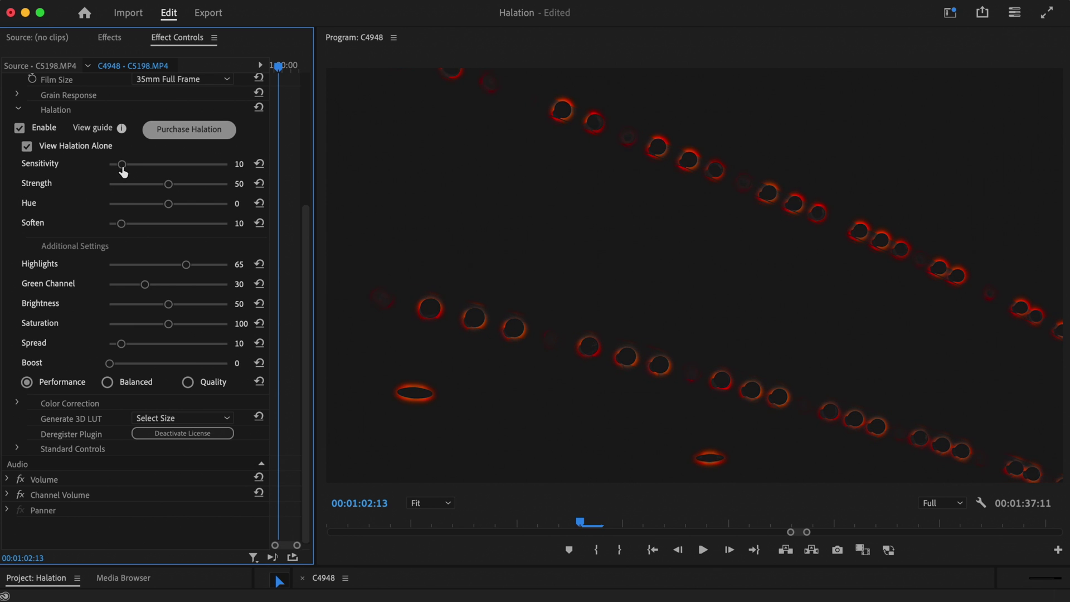
{"action": "left_click", "coordinate": [27, 147]}
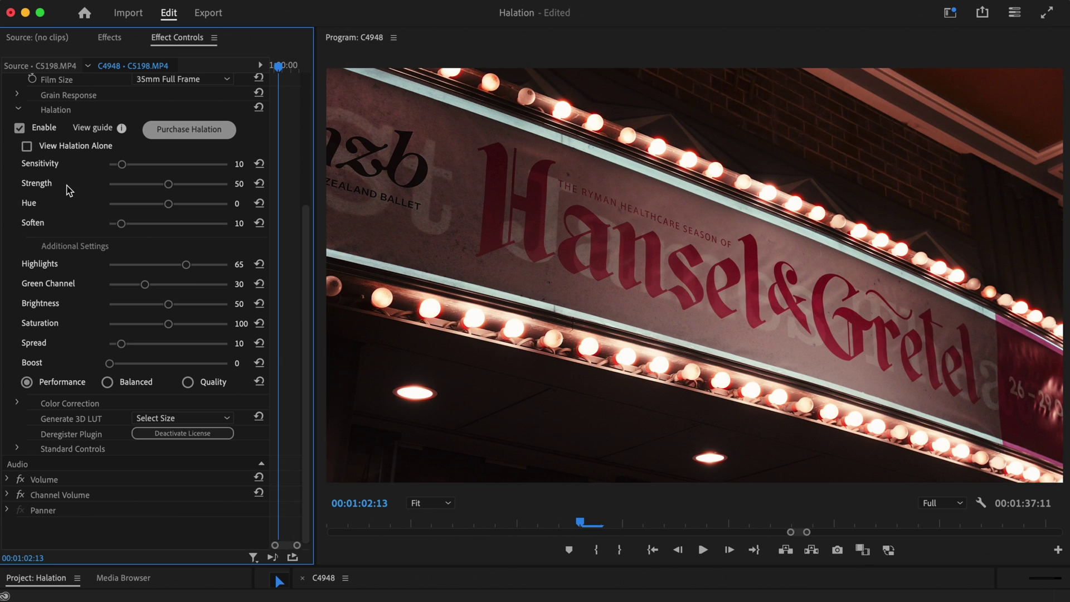
Set the marquee halation to Strength 38, Hue -30, Soften 25 and Saturation 70
{"action": "left_click_drag", "start_coordinate": [168, 184], "coordinate": [155, 184]}
{"action": "left_click_drag", "start_coordinate": [168, 208], "coordinate": [140, 230]}
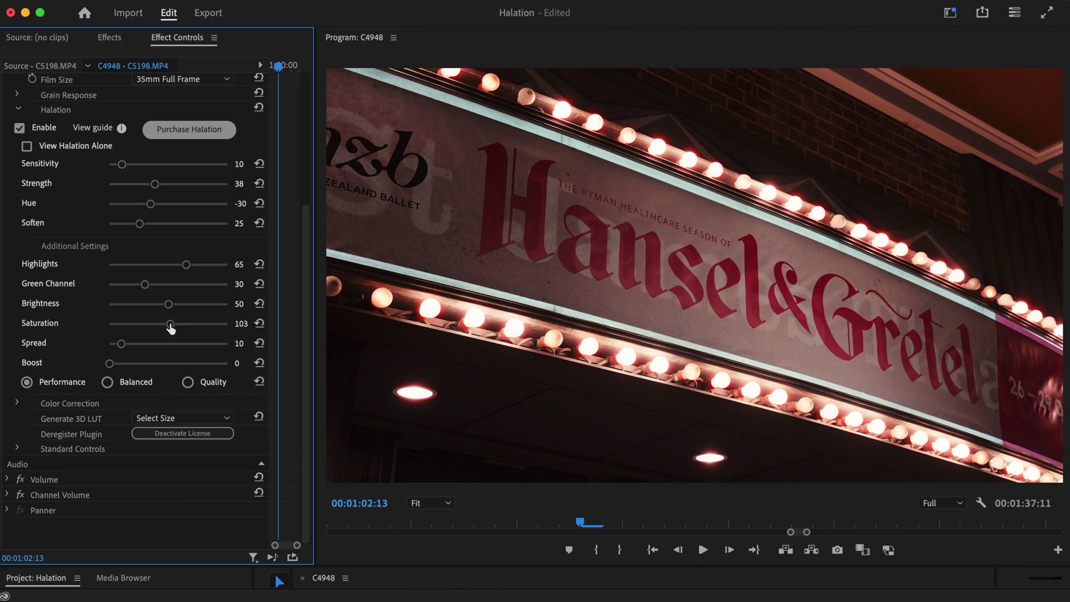
{"action": "left_click_drag", "start_coordinate": [169, 325], "coordinate": [152, 330]}
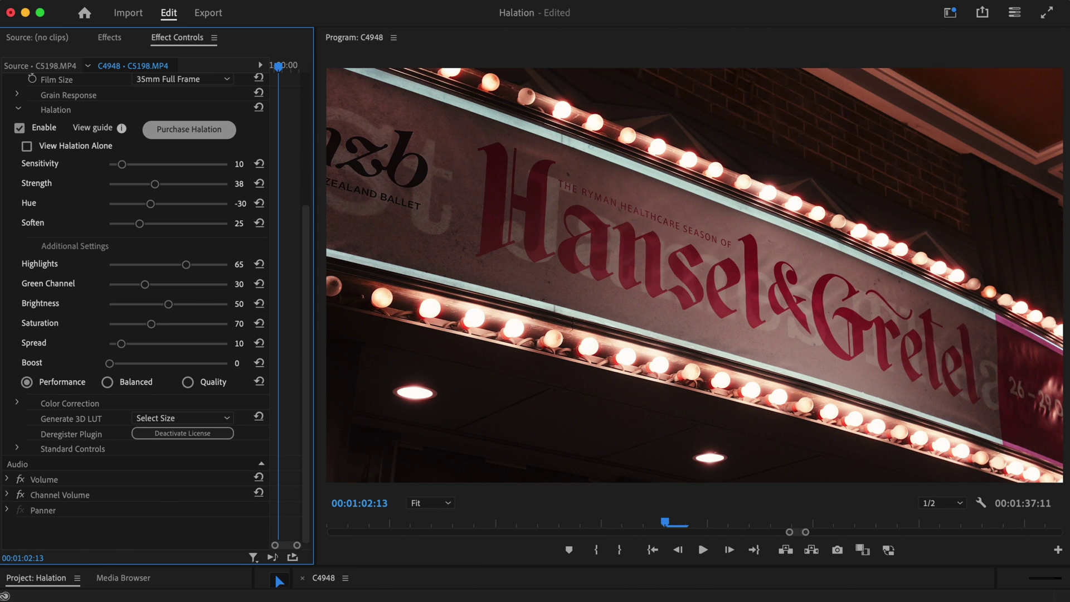
{"action": "key", "text": "space"}
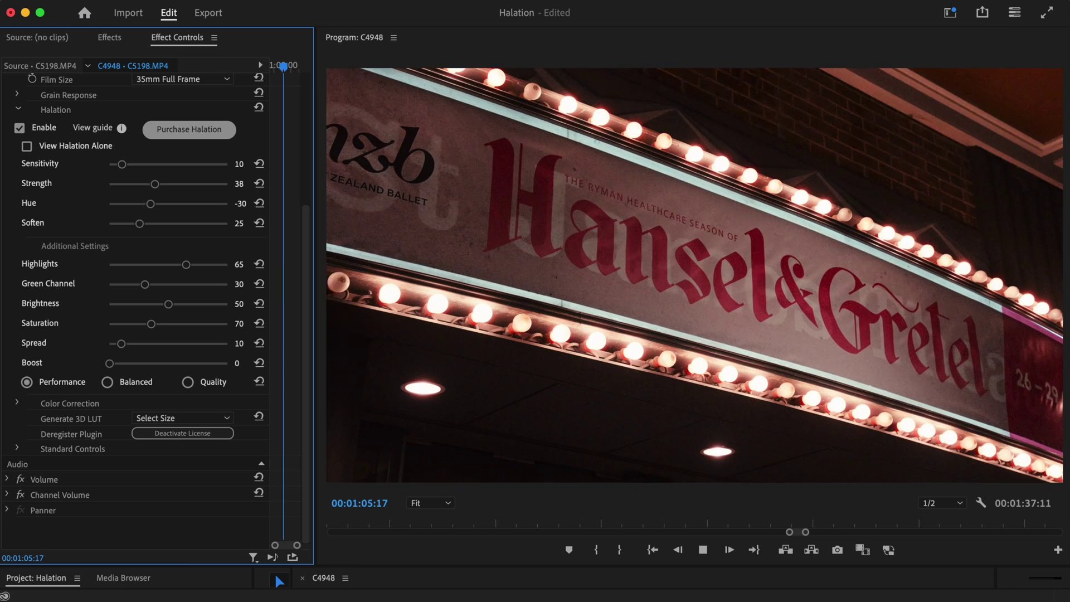
{"action": "left_click", "coordinate": [19, 128]}
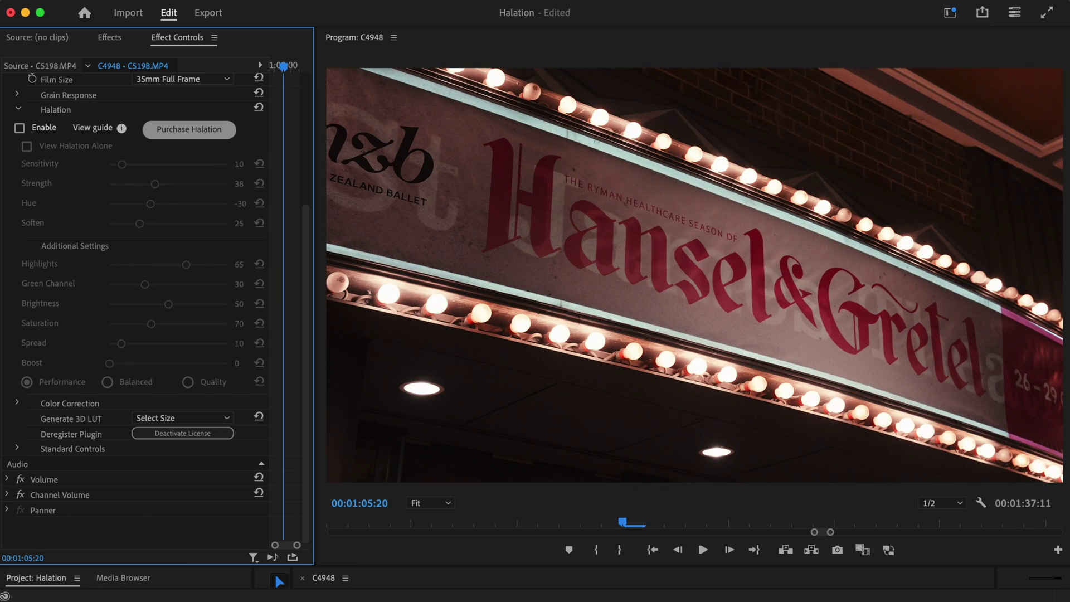
{"action": "left_click", "coordinate": [20, 128]}
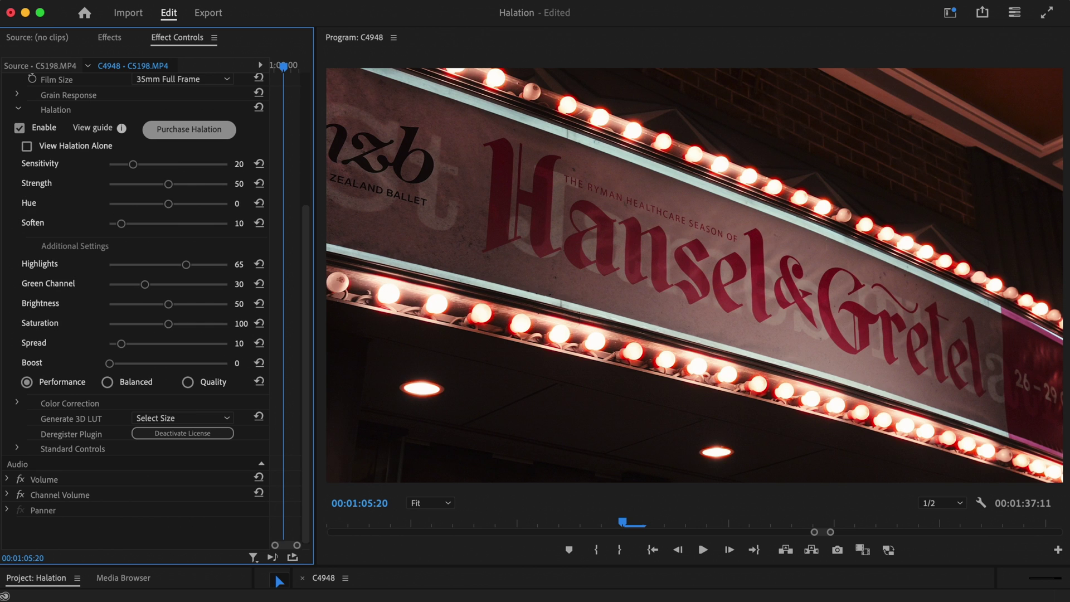